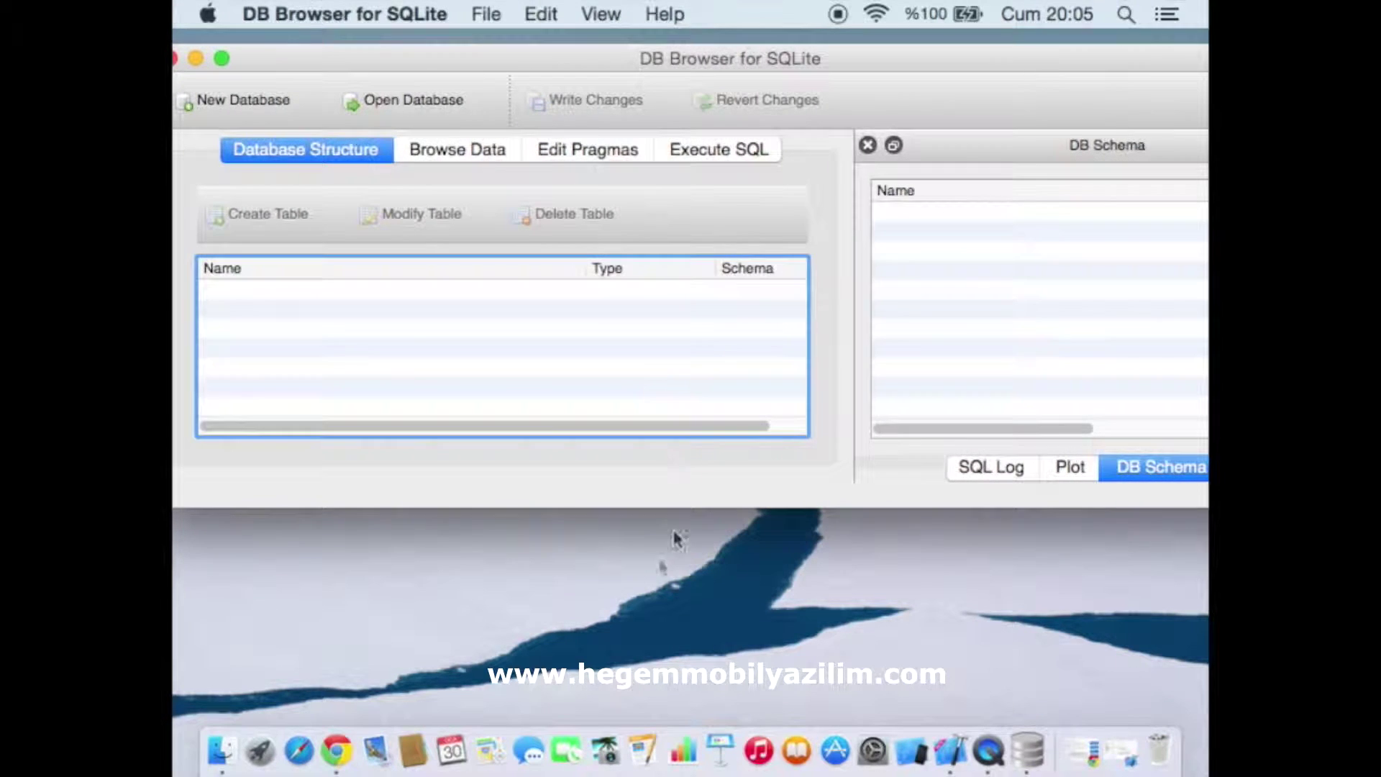
Make the empty main window taller, shift it slightly right, and start a new database
{"action": "left_click_drag", "start_coordinate": [633, 507], "coordinate": [635, 681]}
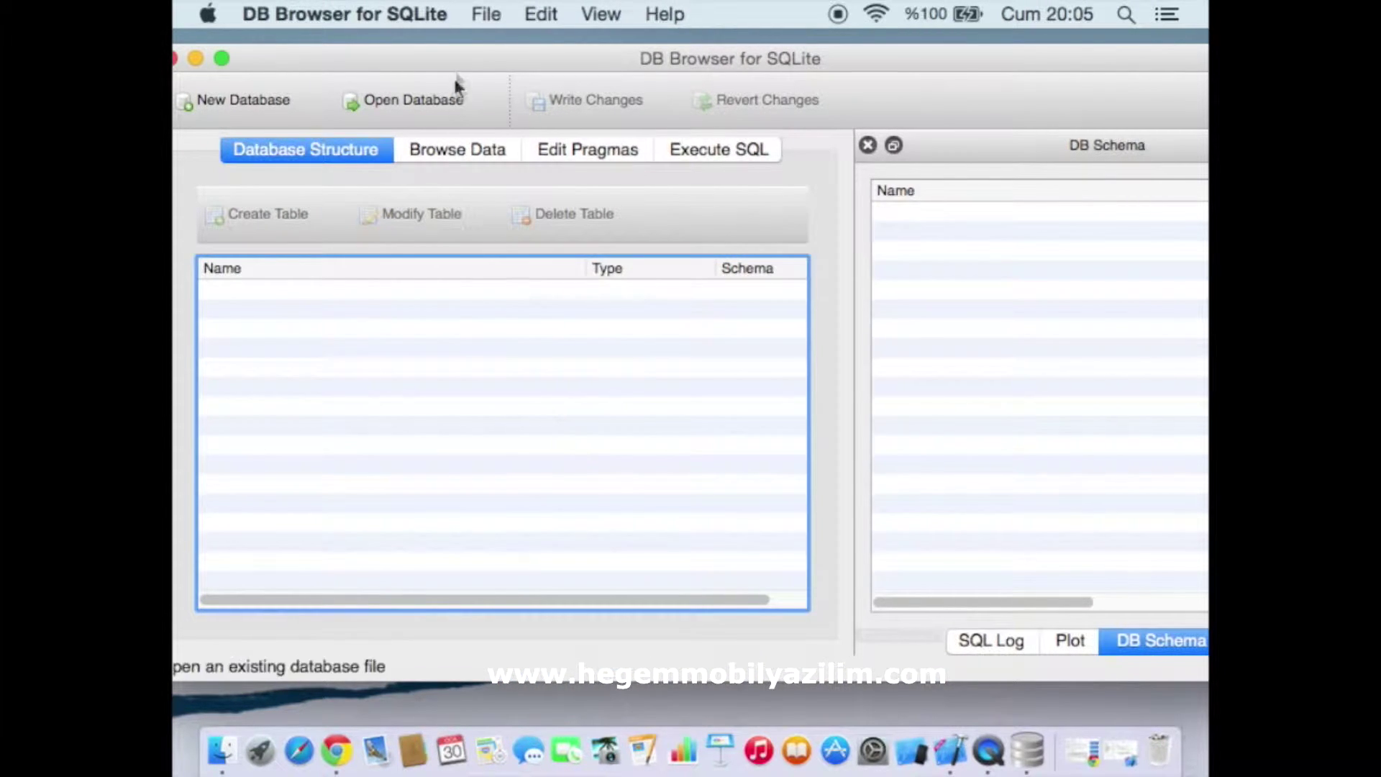
{"action": "left_click_drag", "start_coordinate": [455, 80], "coordinate": [490, 85]}
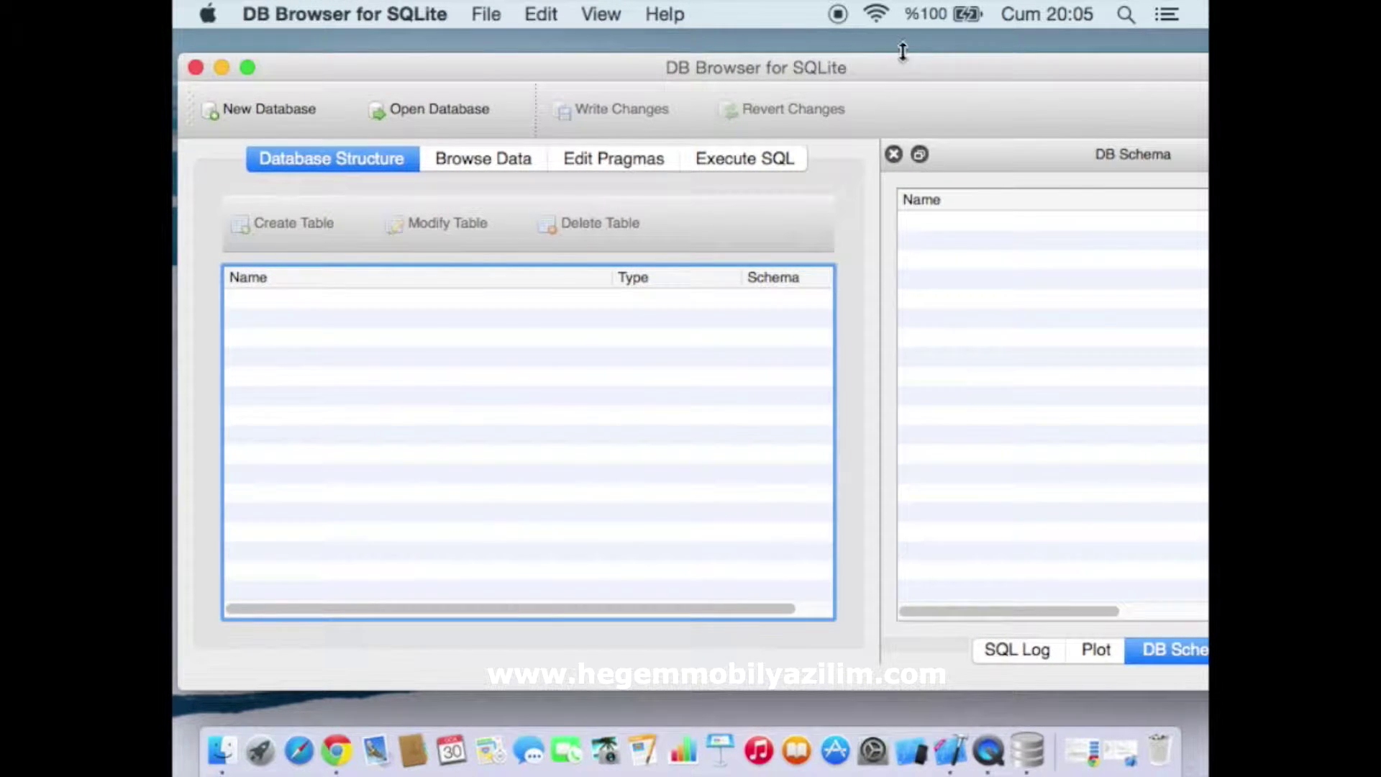
{"action": "mouse_move", "coordinate": [901, 74]}
{"action": "left_mouse_down"}
{"action": "mouse_move", "coordinate": [838, 74]}
{"action": "mouse_move", "coordinate": [886, 101]}
{"action": "mouse_move", "coordinate": [968, 80]}
{"action": "mouse_move", "coordinate": [896, 82]}
{"action": "mouse_move", "coordinate": [910, 66]}
{"action": "left_mouse_up"}
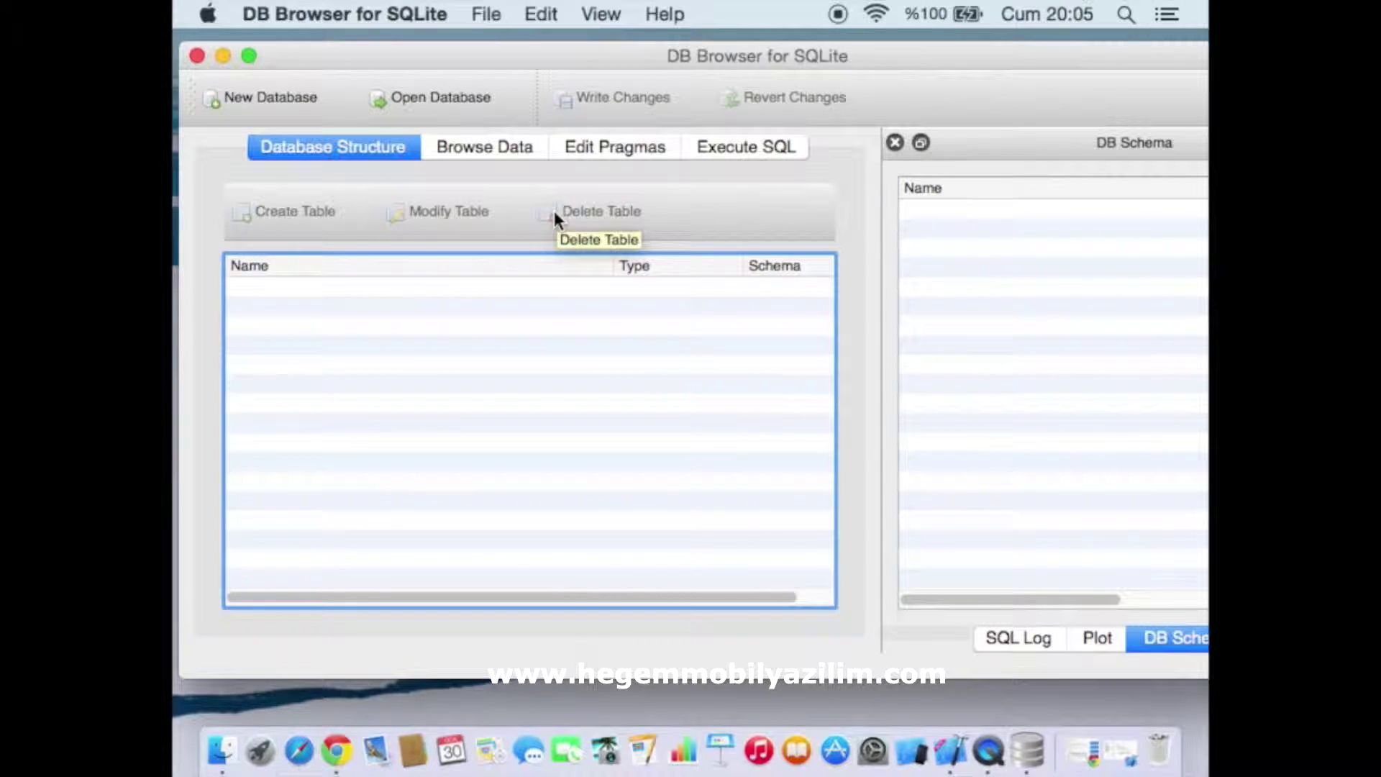
{"action": "left_click", "coordinate": [246, 99]}
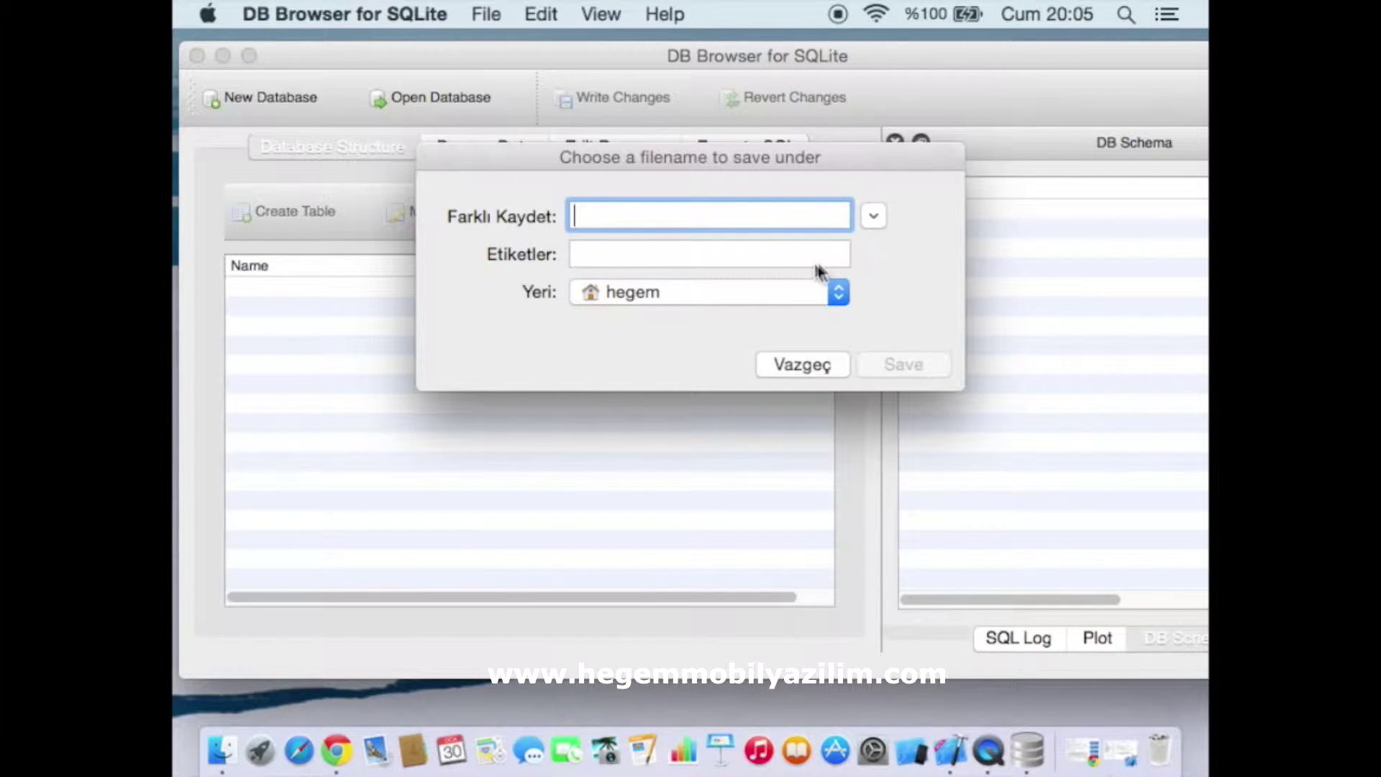
Save the new database as 'proje' in the Masaüstü (Desktop) folder
{"action": "left_click", "coordinate": [873, 216]}
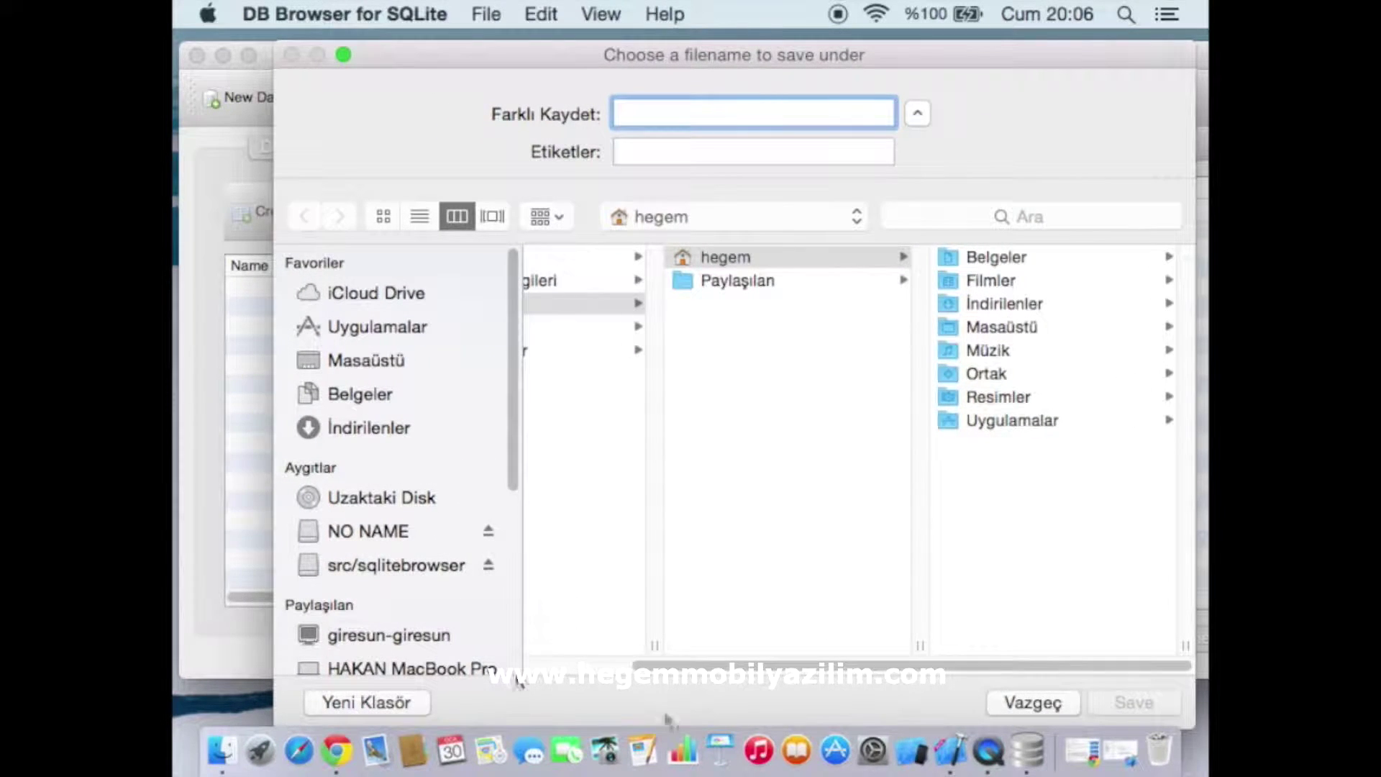
{"action": "left_click", "coordinate": [347, 363]}
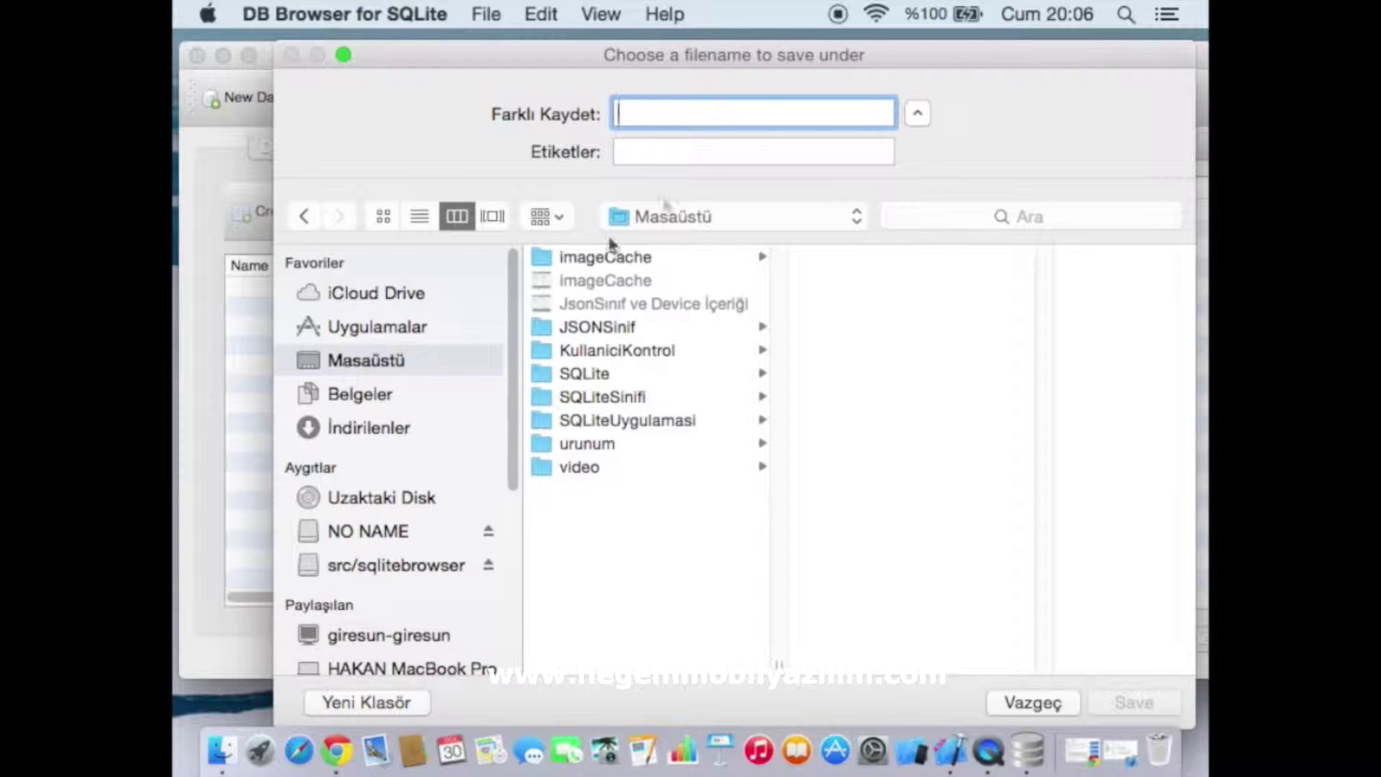
{"action": "type", "text": "proje"}
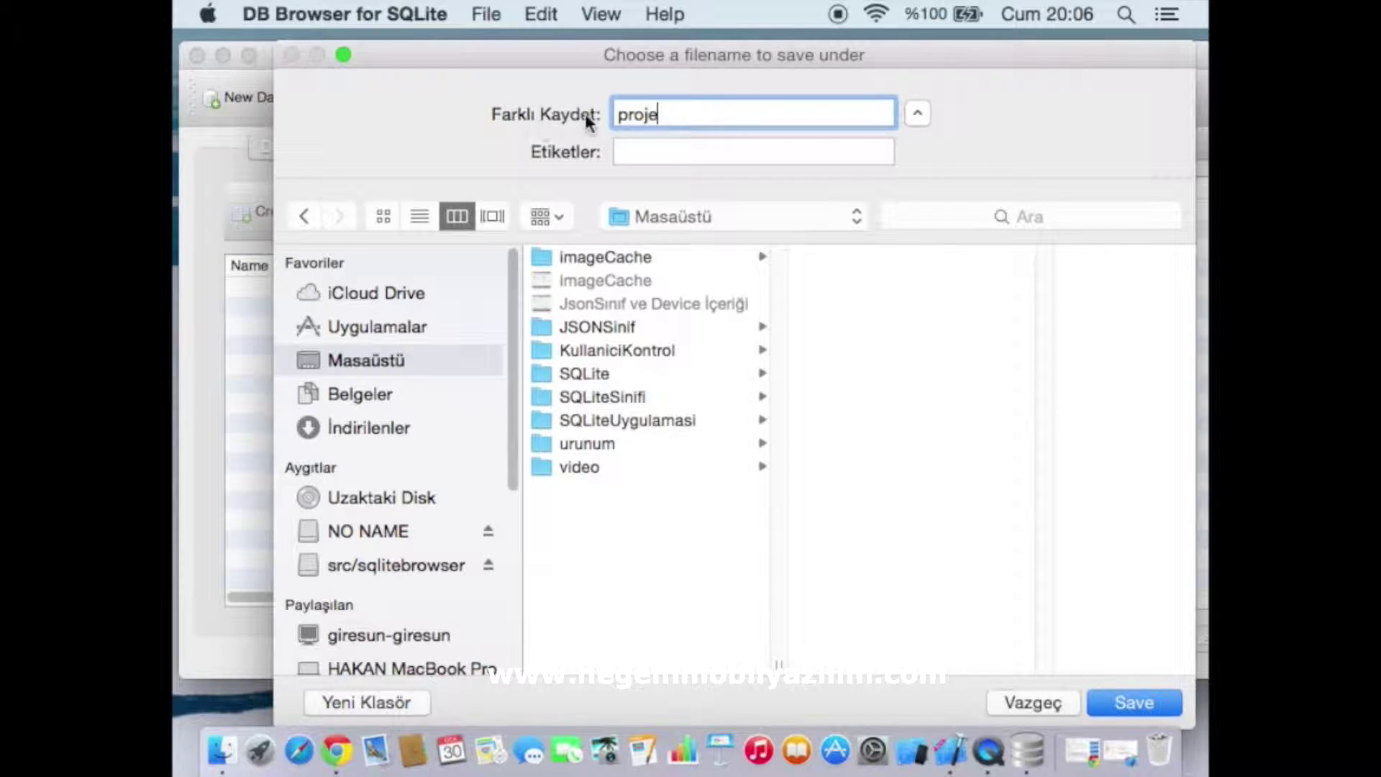
{"action": "double_click", "coordinate": [681, 115]}
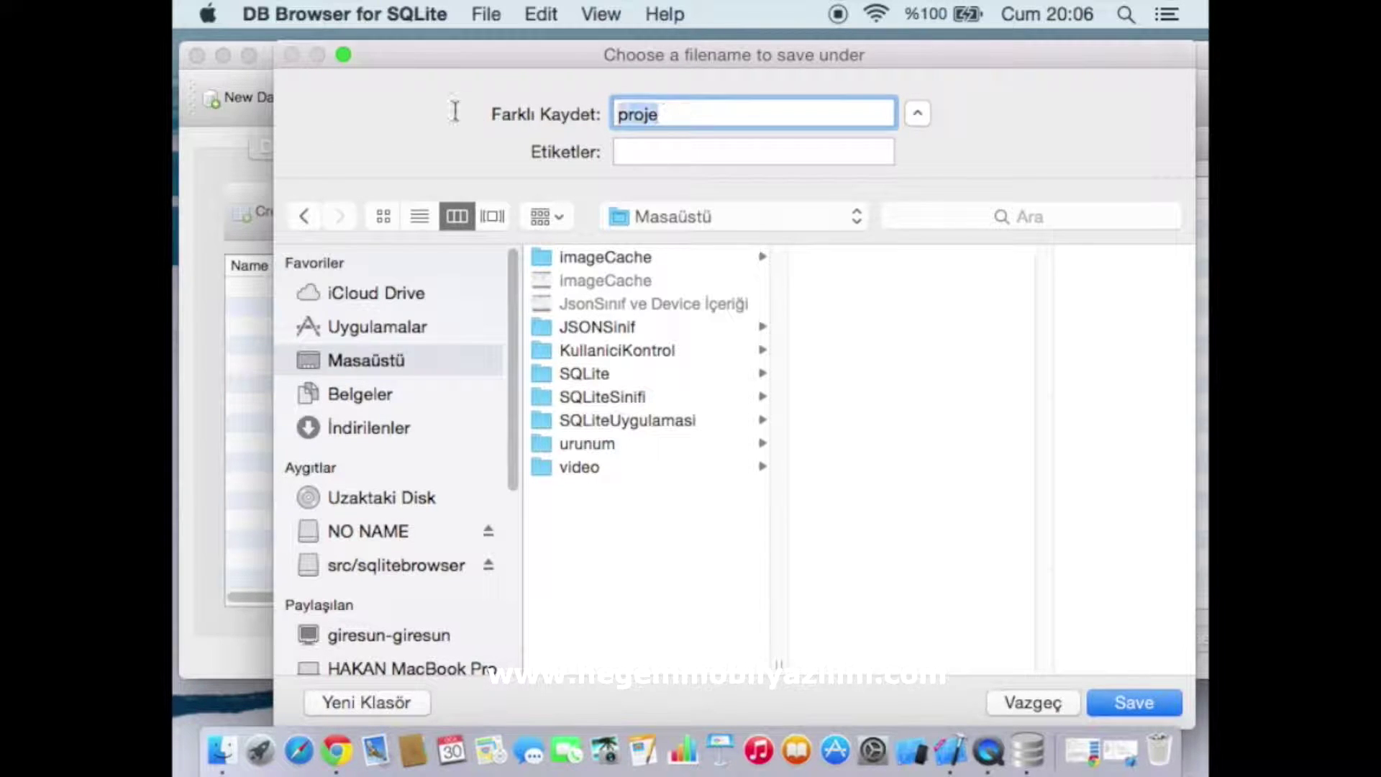
{"action": "left_click", "coordinate": [632, 151]}
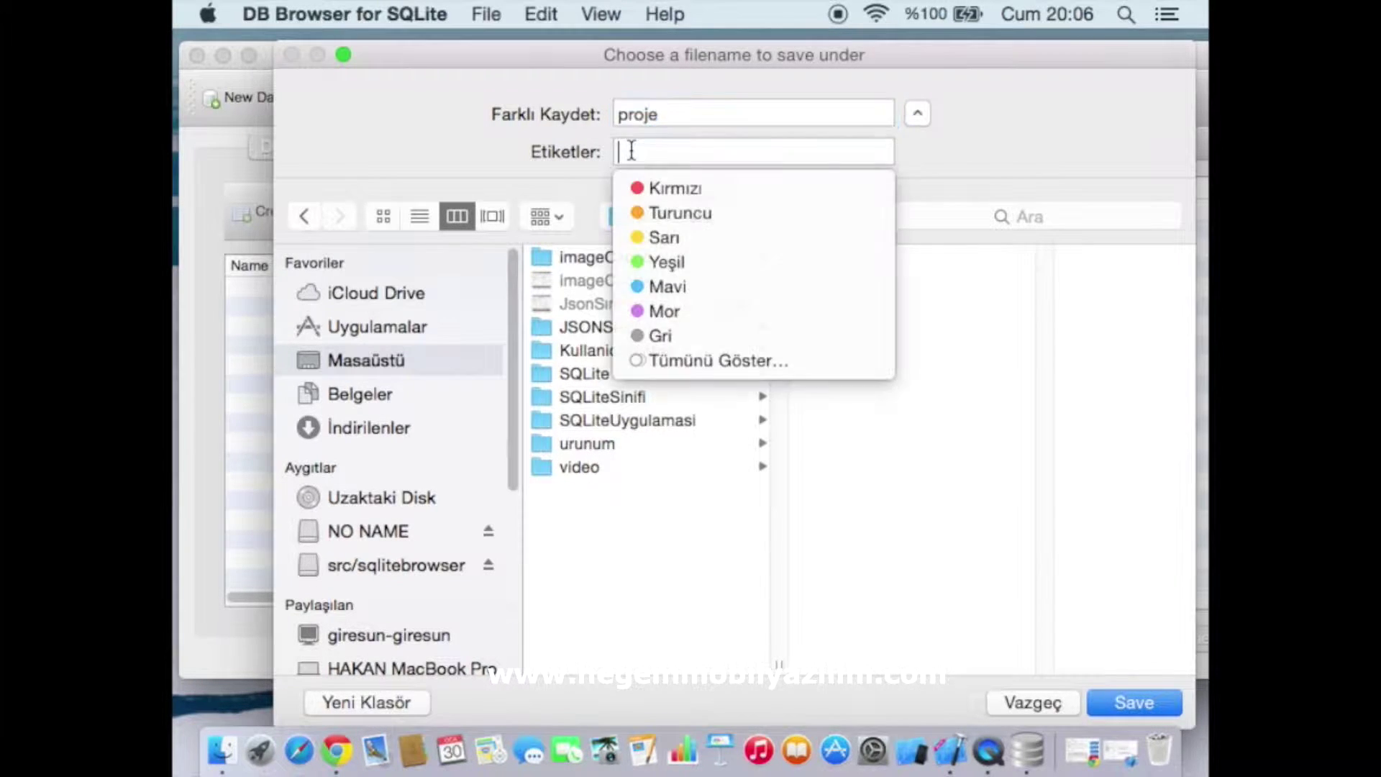
{"action": "left_click", "coordinate": [649, 568]}
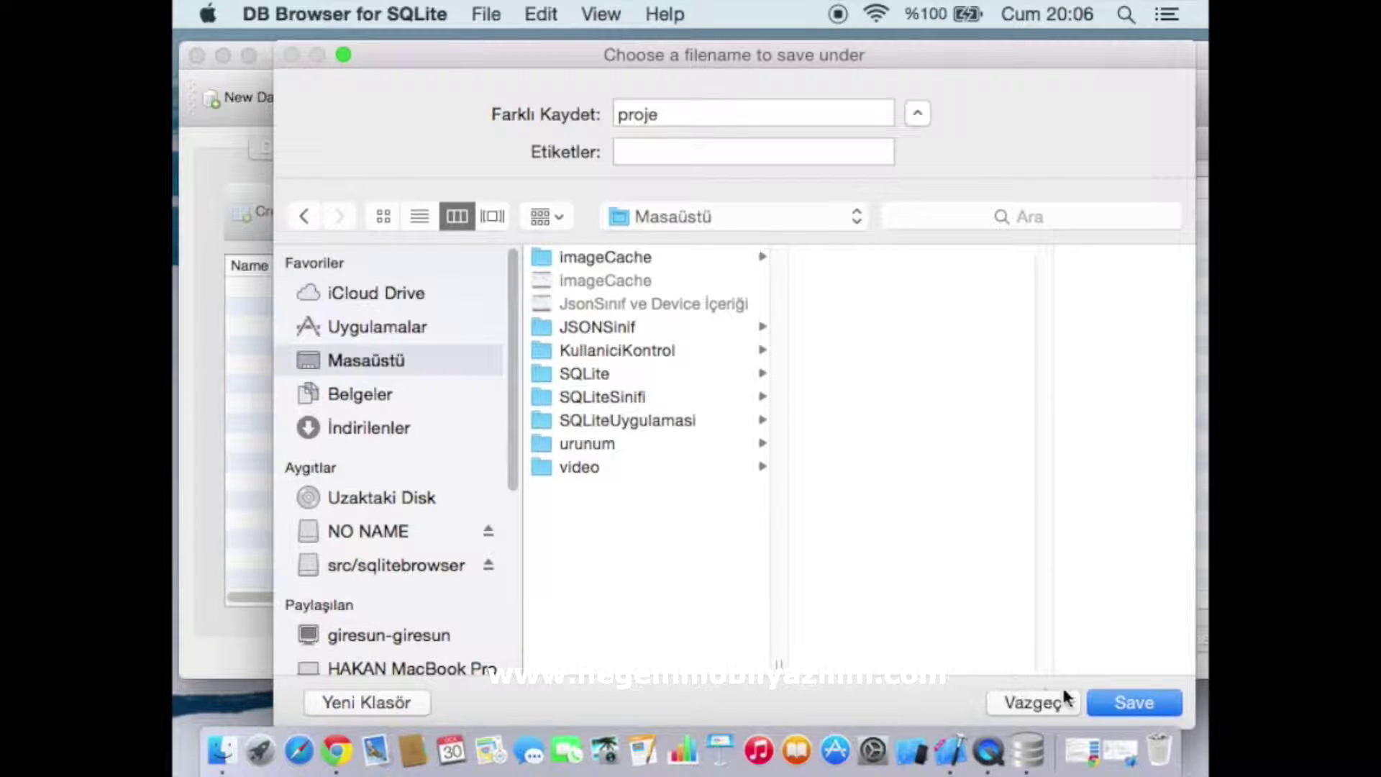
{"action": "left_click", "coordinate": [1133, 701]}
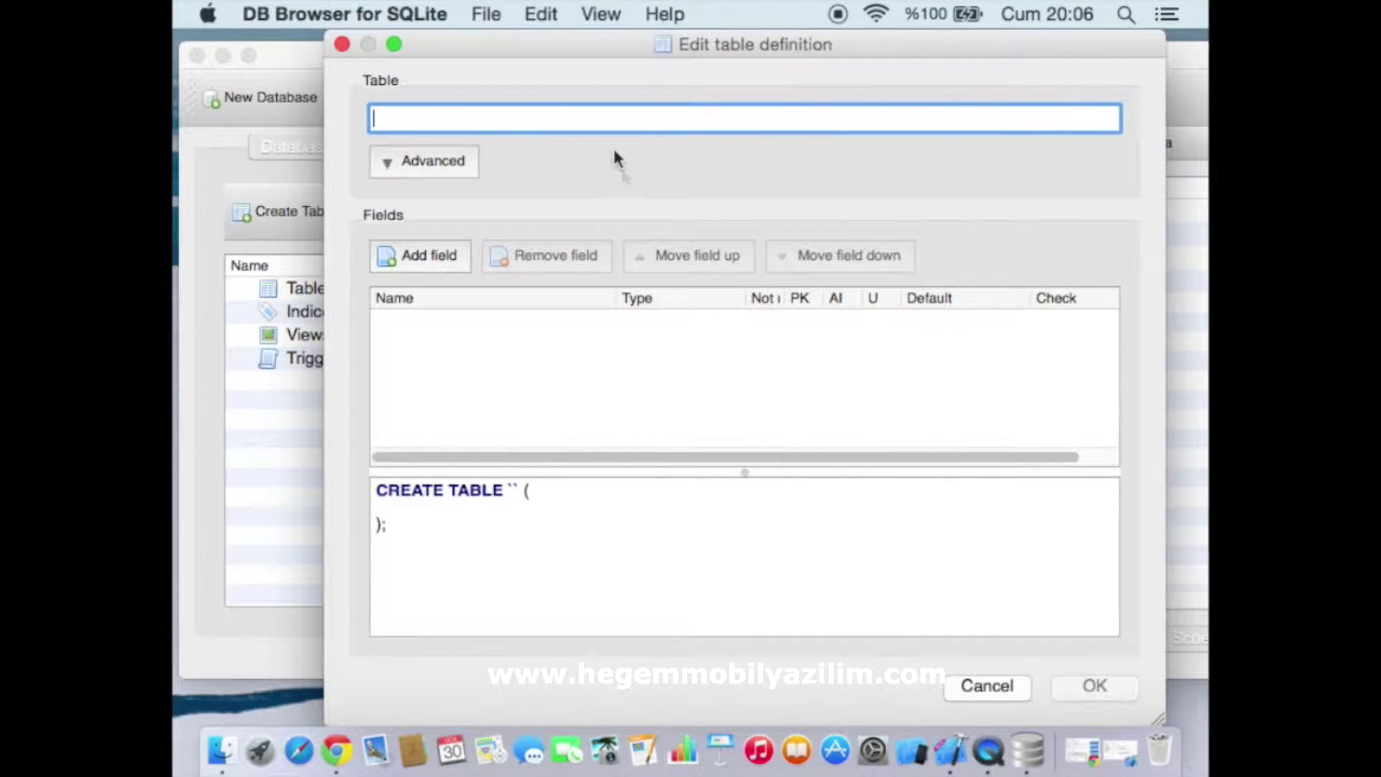
Name the table 'kullanicilar' and add its first field, Field1 of type INTEGER
{"action": "left_click_drag", "start_coordinate": [554, 45], "coordinate": [497, 44]}
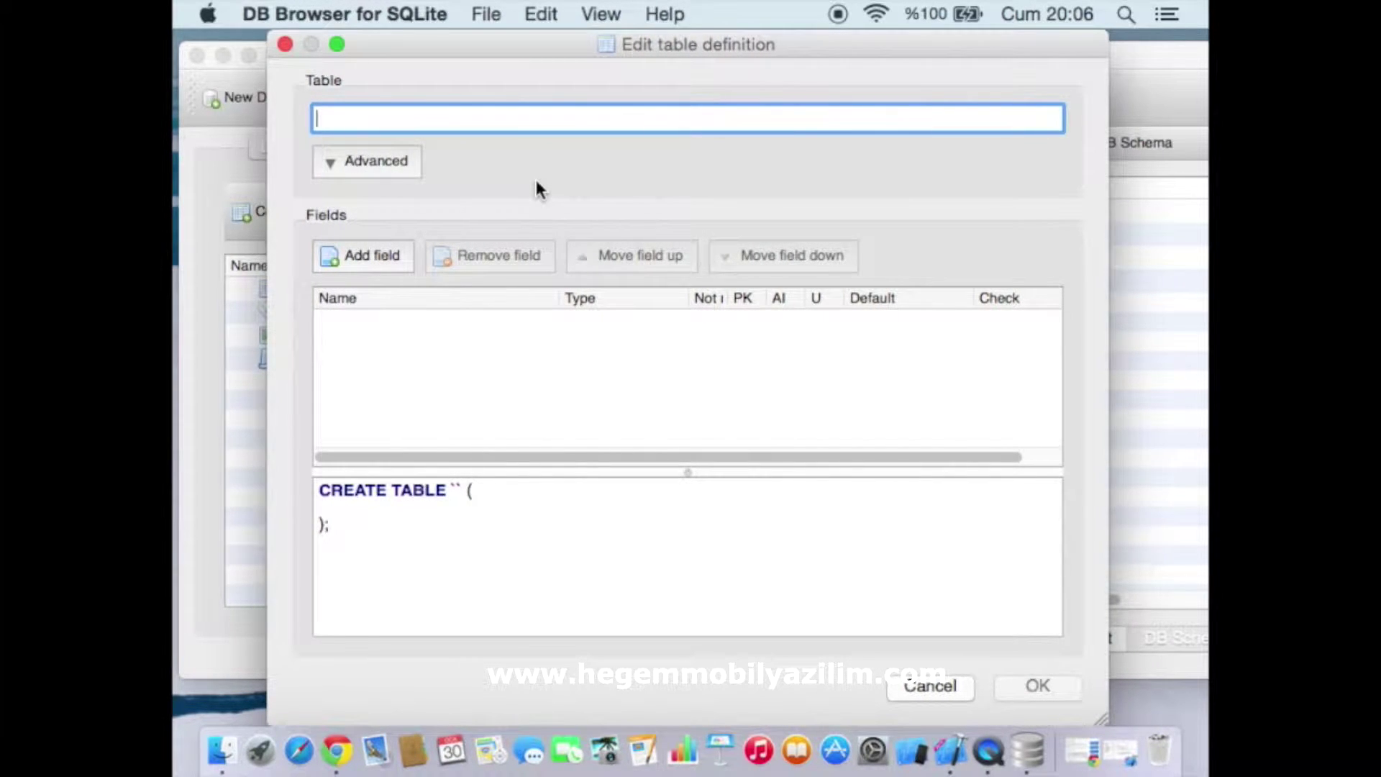
{"action": "type", "text": "kullanicilar"}
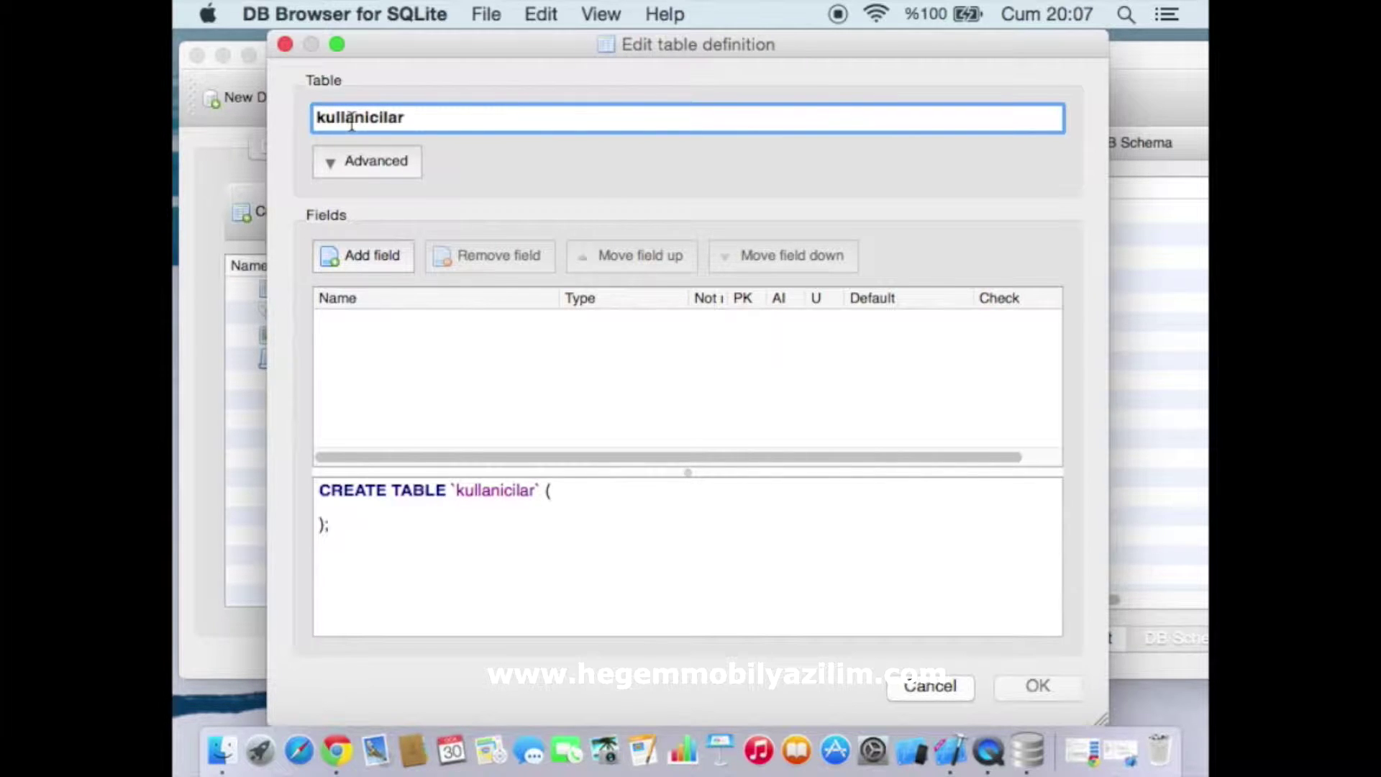
{"action": "left_click_drag", "start_coordinate": [512, 108], "coordinate": [247, 113]}
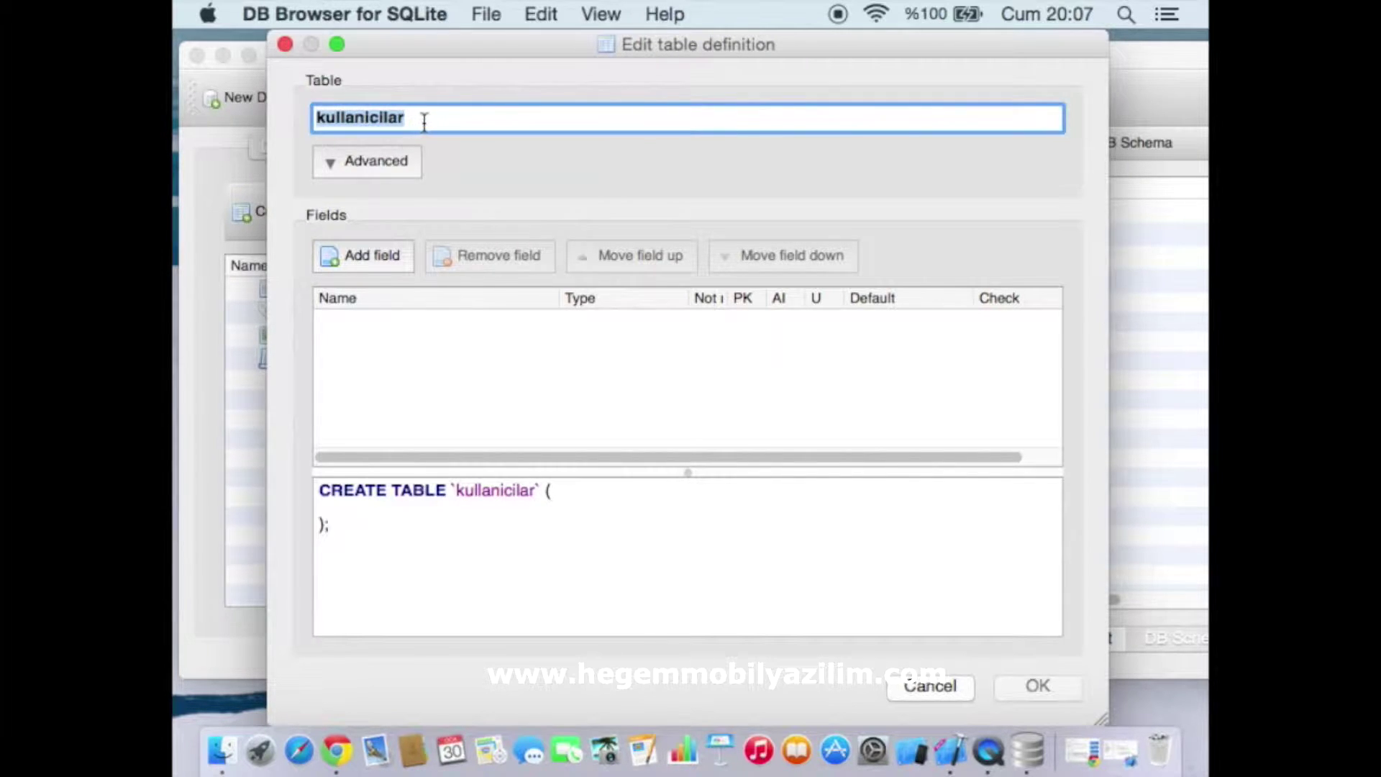
{"action": "left_click", "coordinate": [422, 118]}
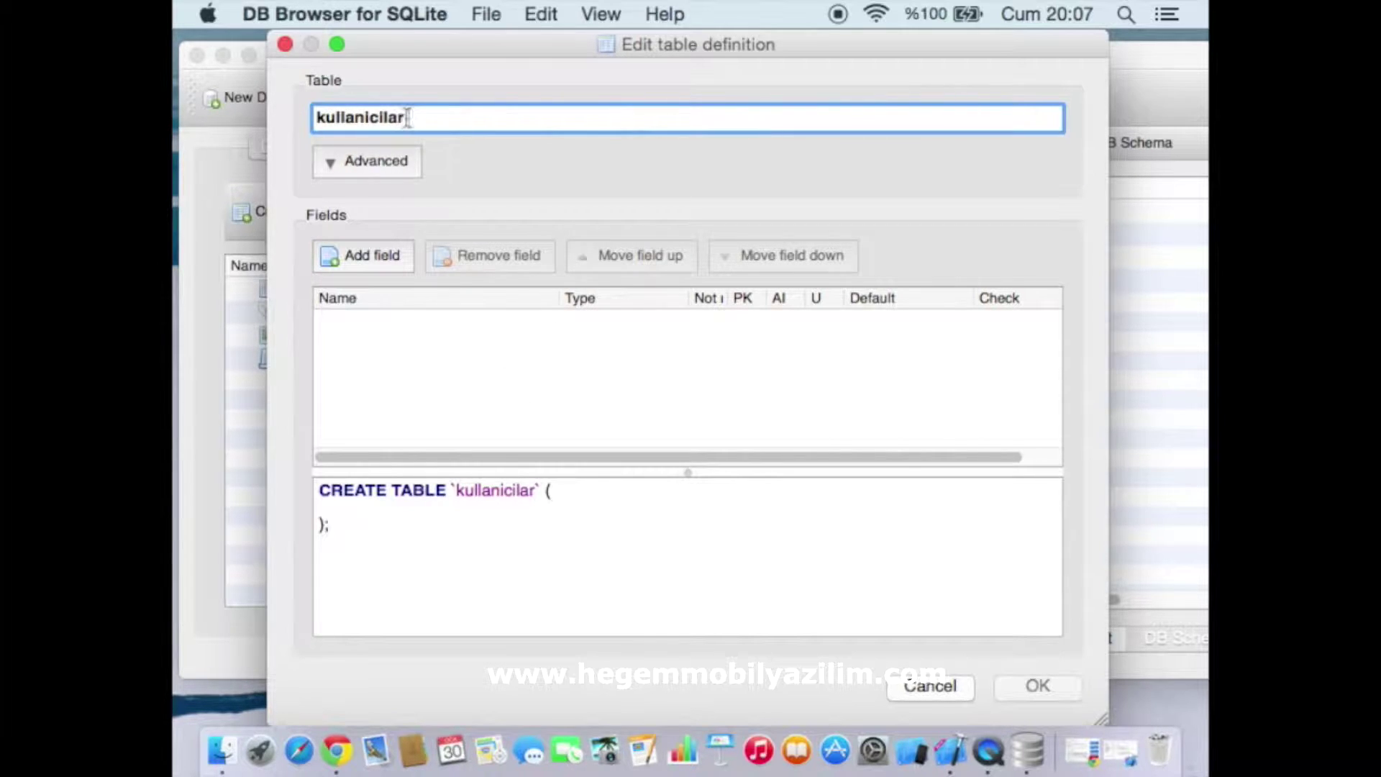
{"action": "left_click_drag", "start_coordinate": [408, 117], "coordinate": [295, 109]}
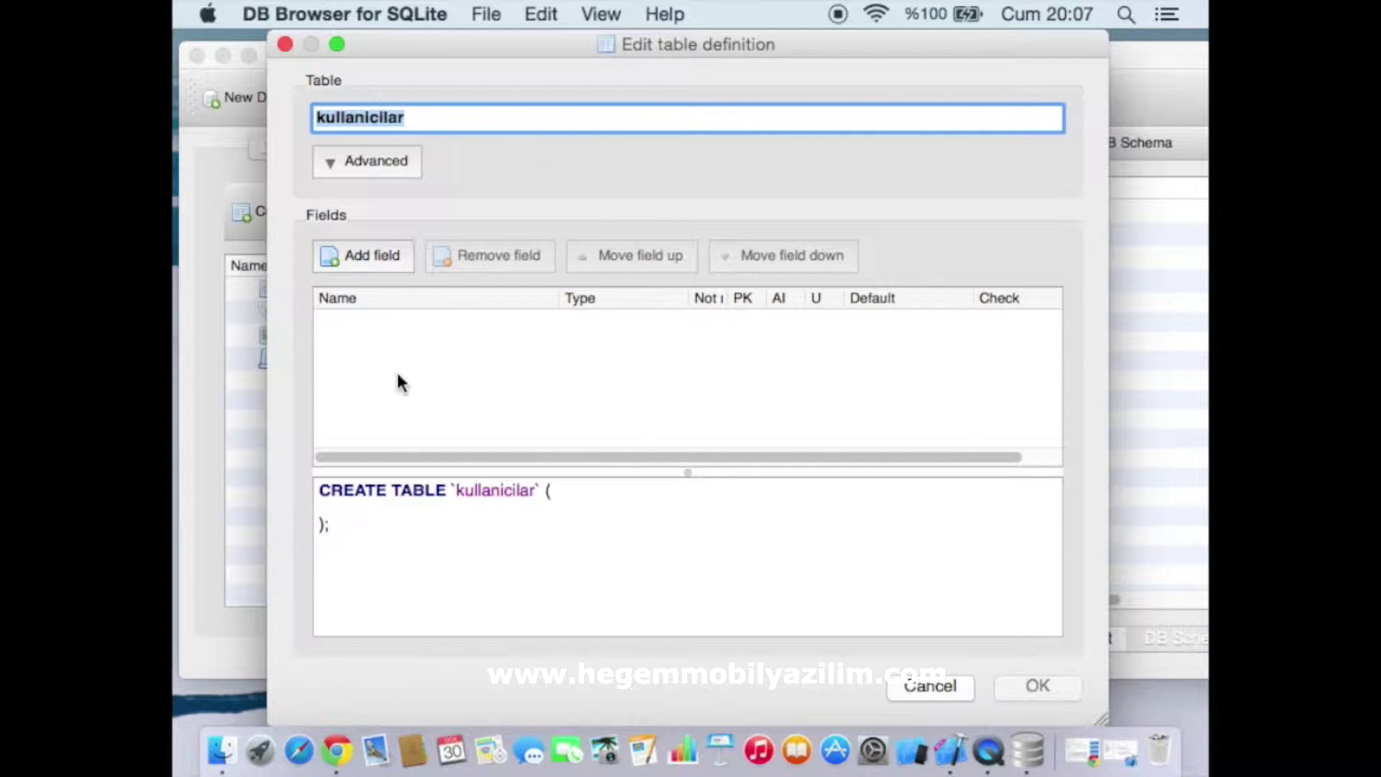
{"action": "left_click", "coordinate": [365, 259]}
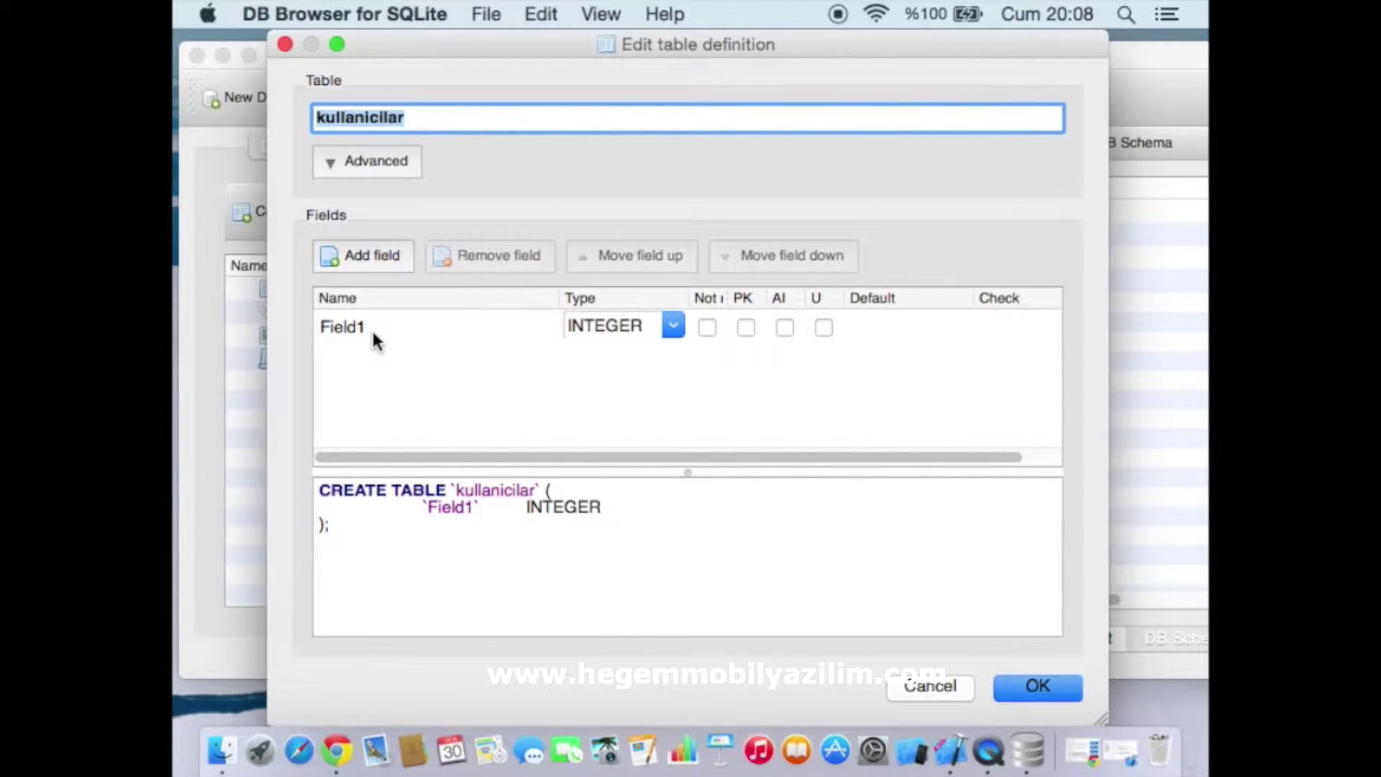
Rename the first field from Field1 to 'id'
{"action": "left_click", "coordinate": [352, 329]}
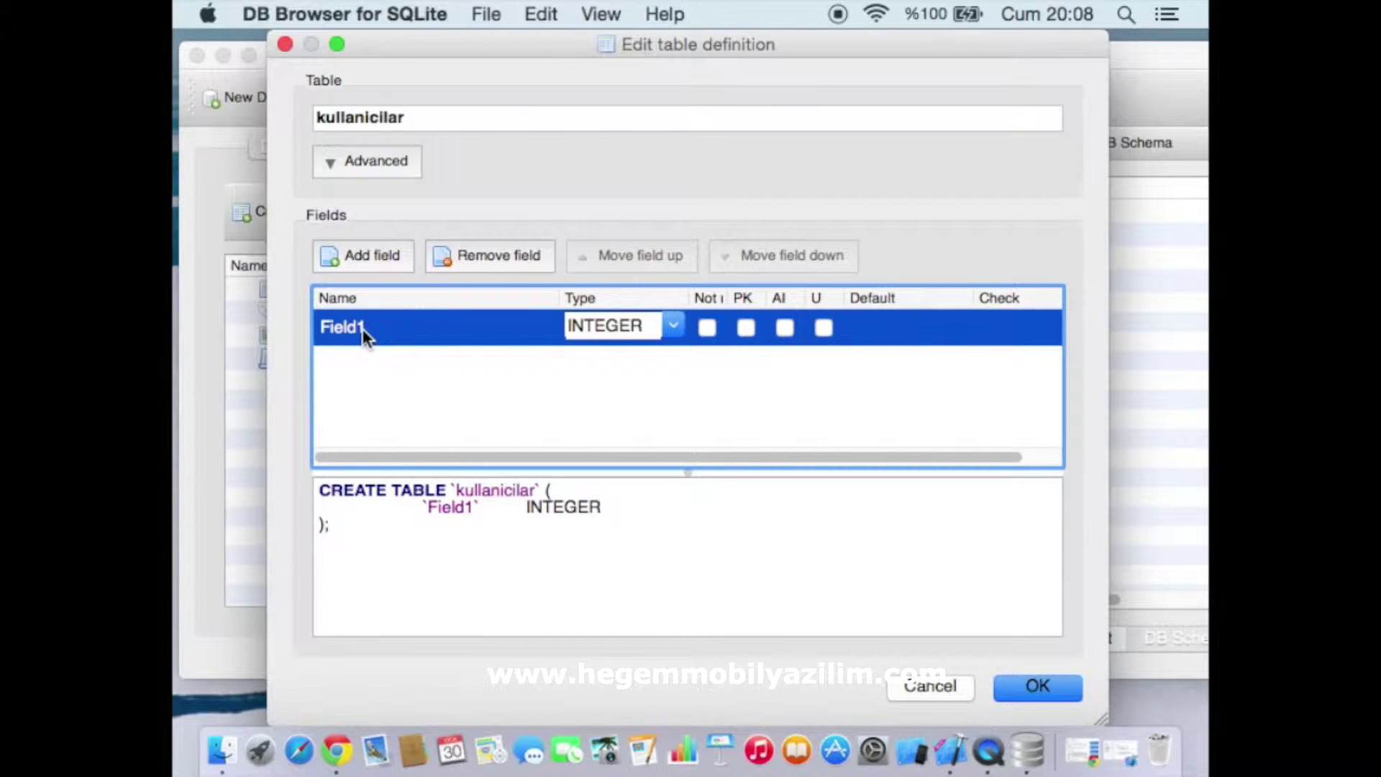
{"action": "double_click", "coordinate": [364, 335]}
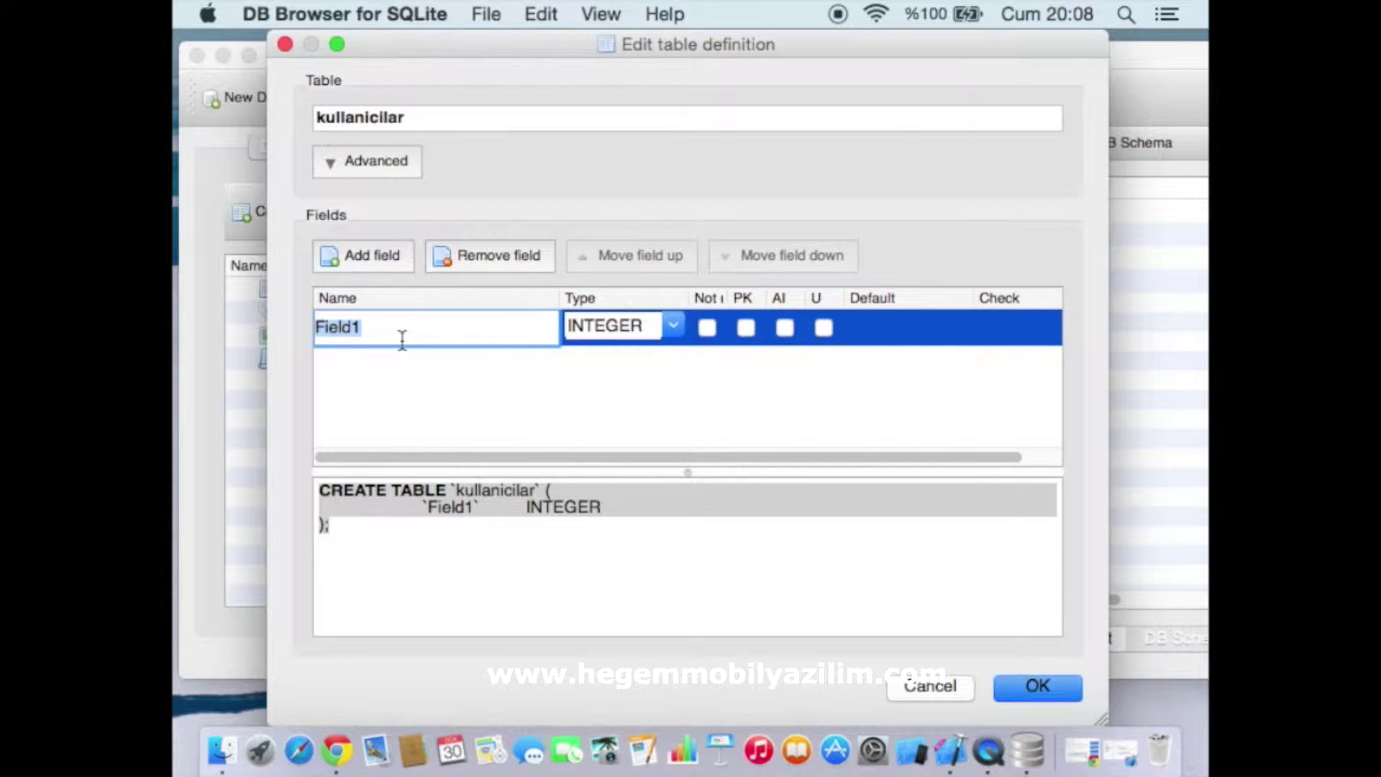
{"action": "key", "text": "BackSpace"}
{"action": "type", "text": "id"}
{"action": "left_click", "coordinate": [515, 399]}
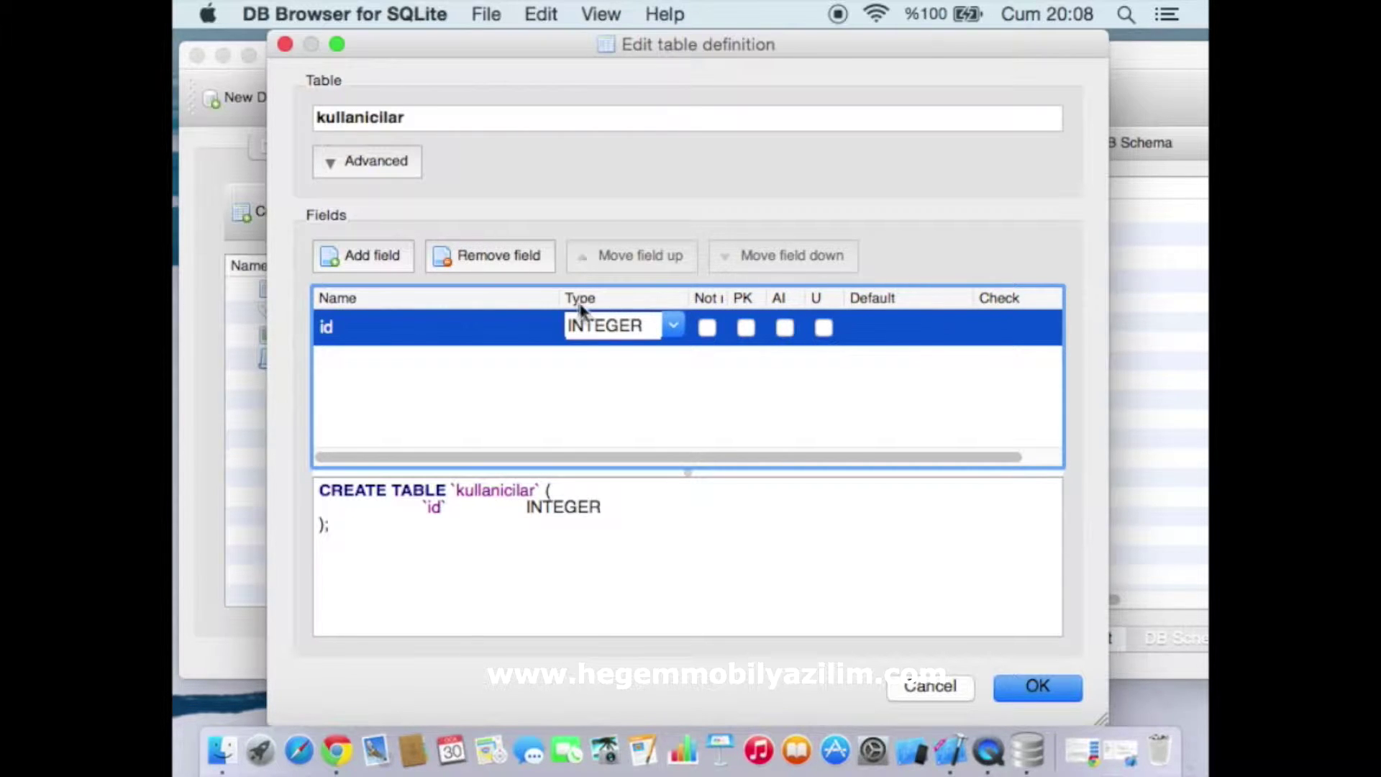
Mark id as the primary key with autoincrement
{"action": "left_click_drag", "start_coordinate": [559, 298], "coordinate": [481, 302]}
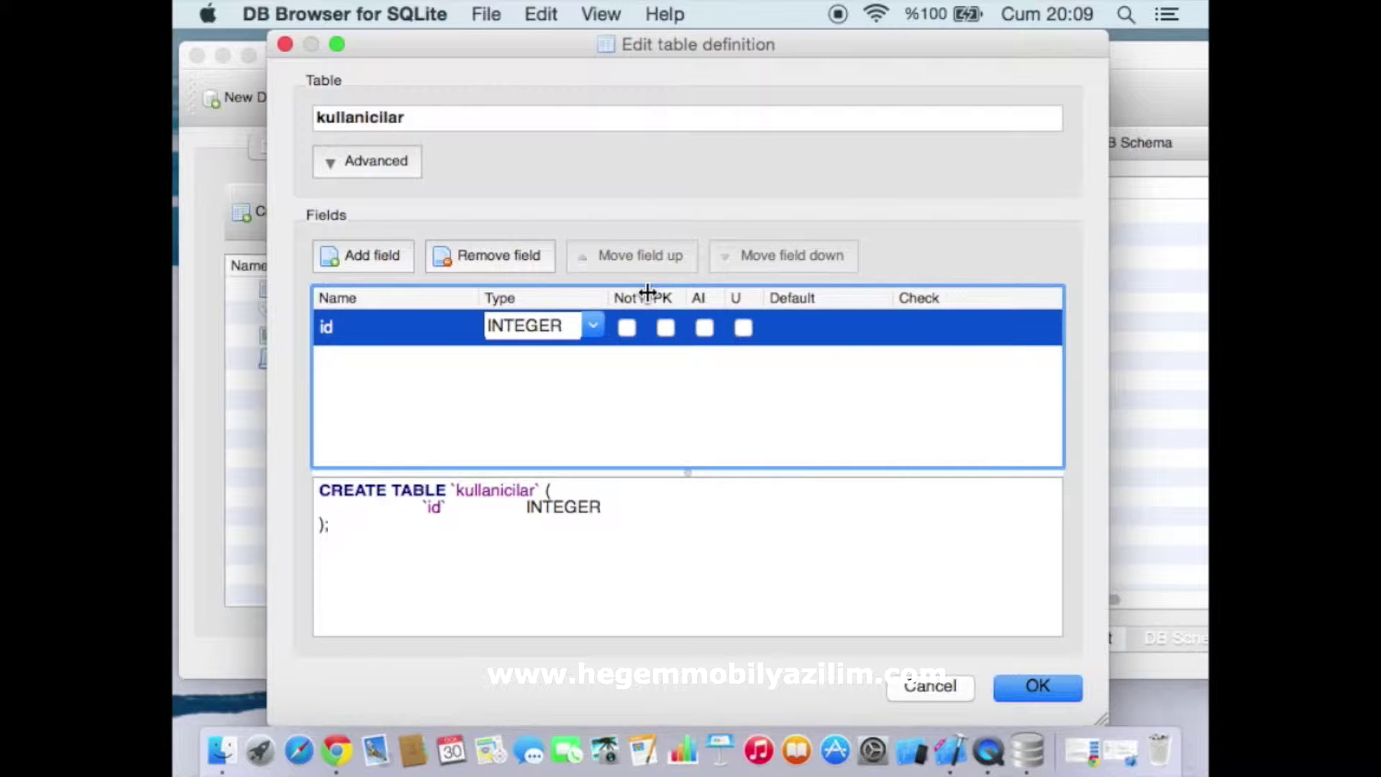
{"action": "left_click_drag", "start_coordinate": [650, 297], "coordinate": [678, 298]}
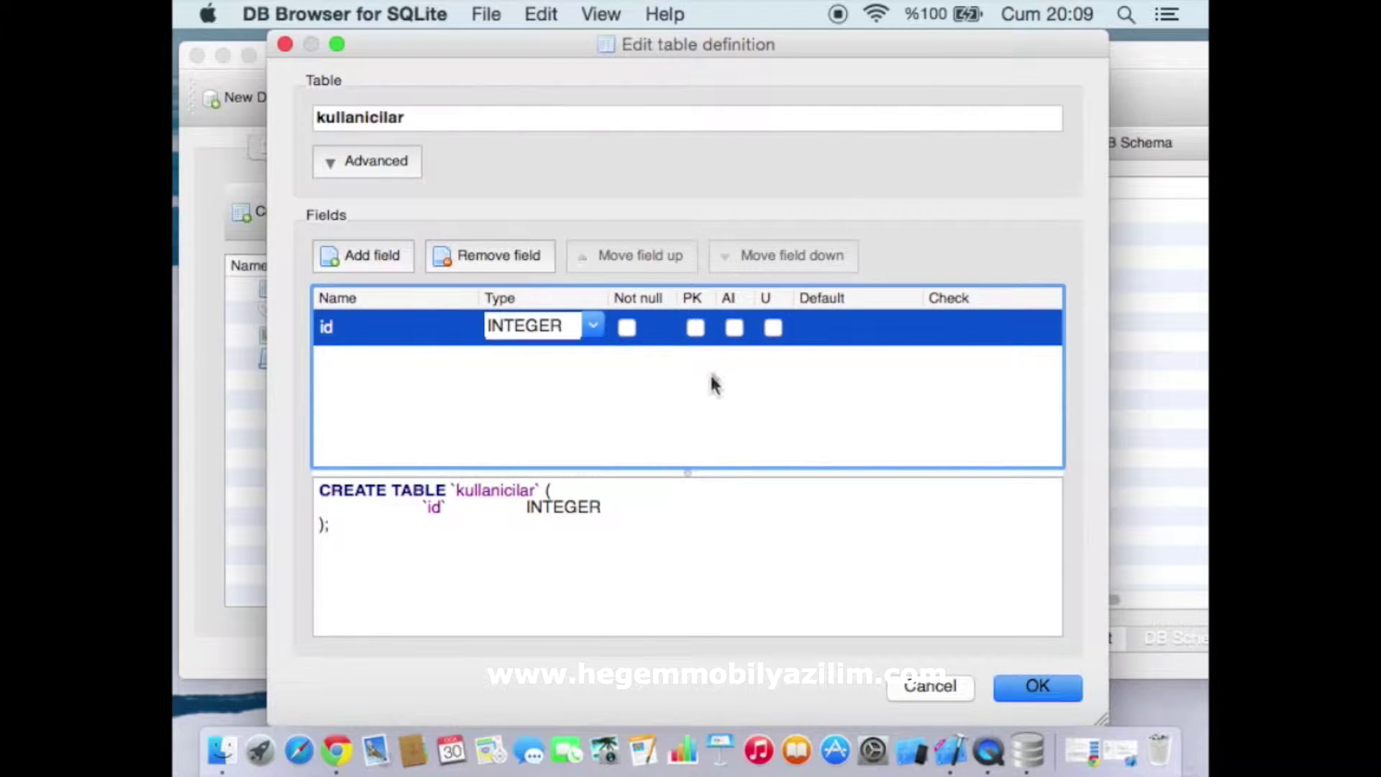
{"action": "left_click", "coordinate": [694, 330]}
{"action": "left_click", "coordinate": [733, 329]}
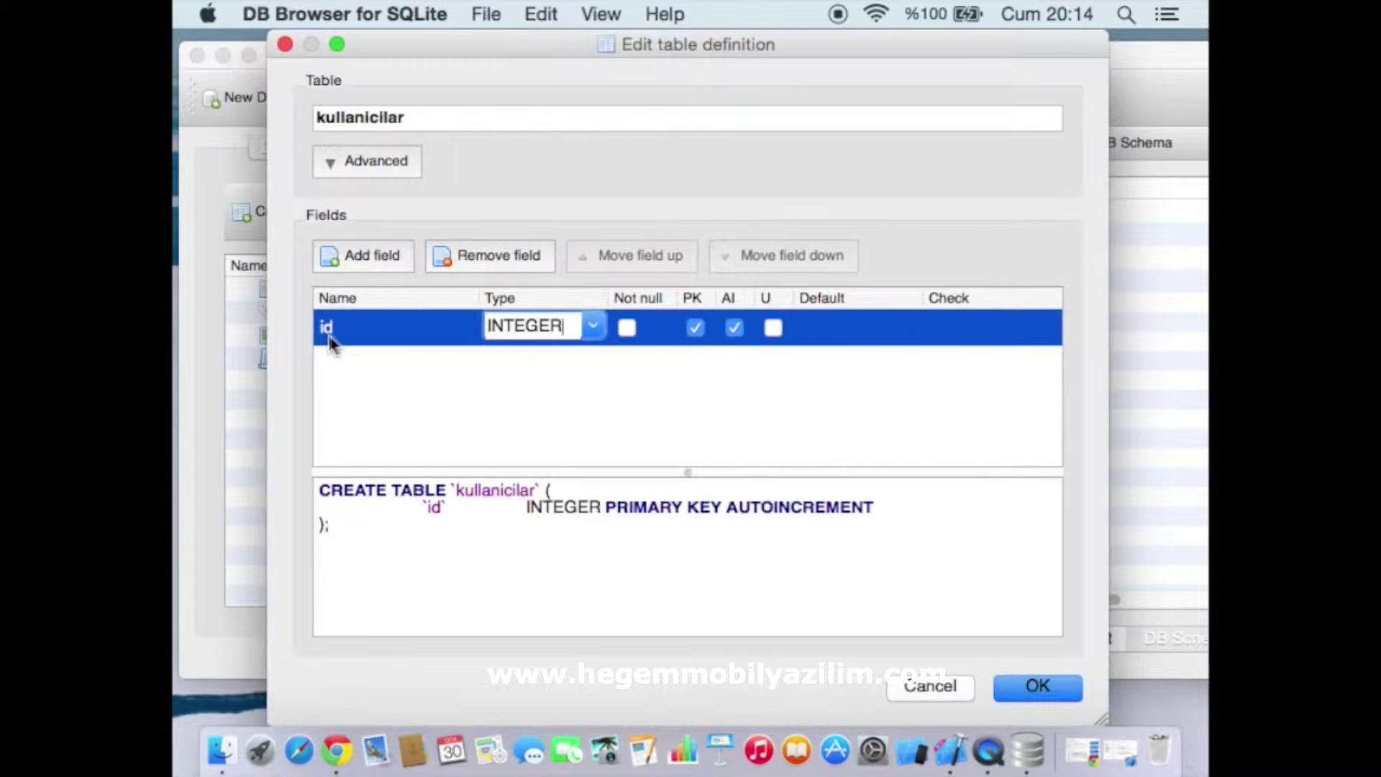
Add a second field named 'adi' with type TEXT
{"action": "left_click", "coordinate": [377, 264]}
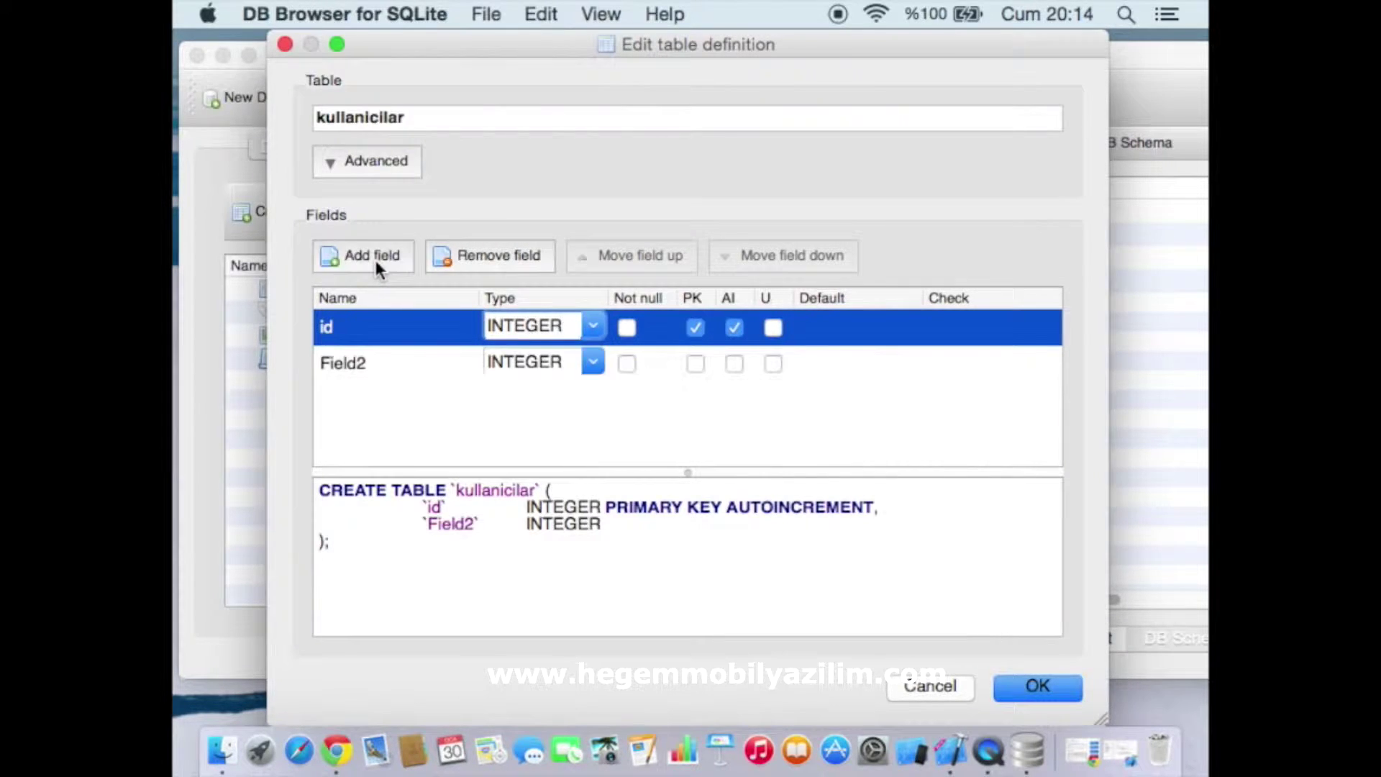
{"action": "left_click", "coordinate": [371, 368]}
{"action": "left_click", "coordinate": [353, 369]}
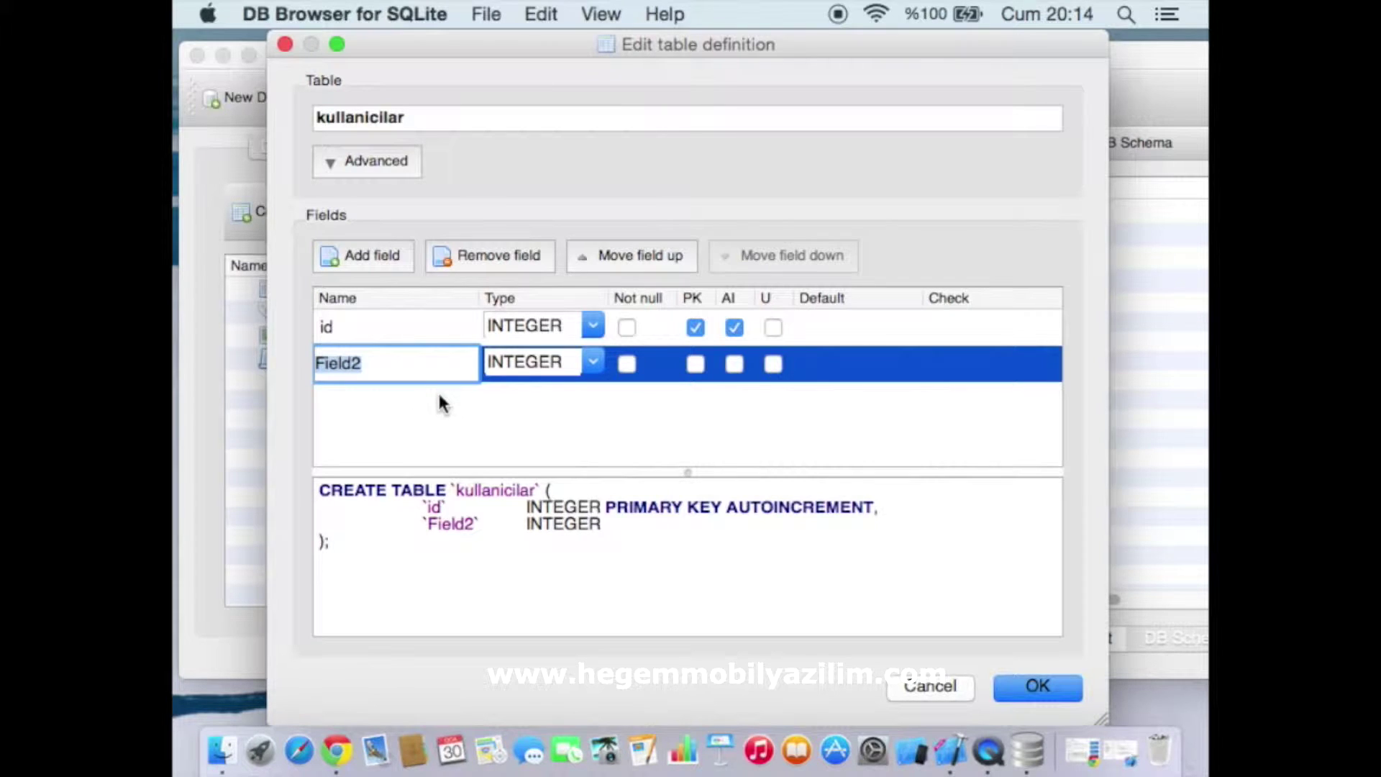
{"action": "type", "text": "kullani"}
{"action": "key", "text": "BackSpace"}
{"action": "key", "text": "BackSpace"}
{"action": "key", "text": "BackSpace"}
{"action": "key", "text": "BackSpace"}
{"action": "key", "text": "BackSpace"}
{"action": "key", "text": "BackSpace"}
{"action": "key", "text": "BackSpace"}
{"action": "type", "text": "adi"}
{"action": "left_click", "coordinate": [555, 362]}
{"action": "left_click", "coordinate": [584, 367]}
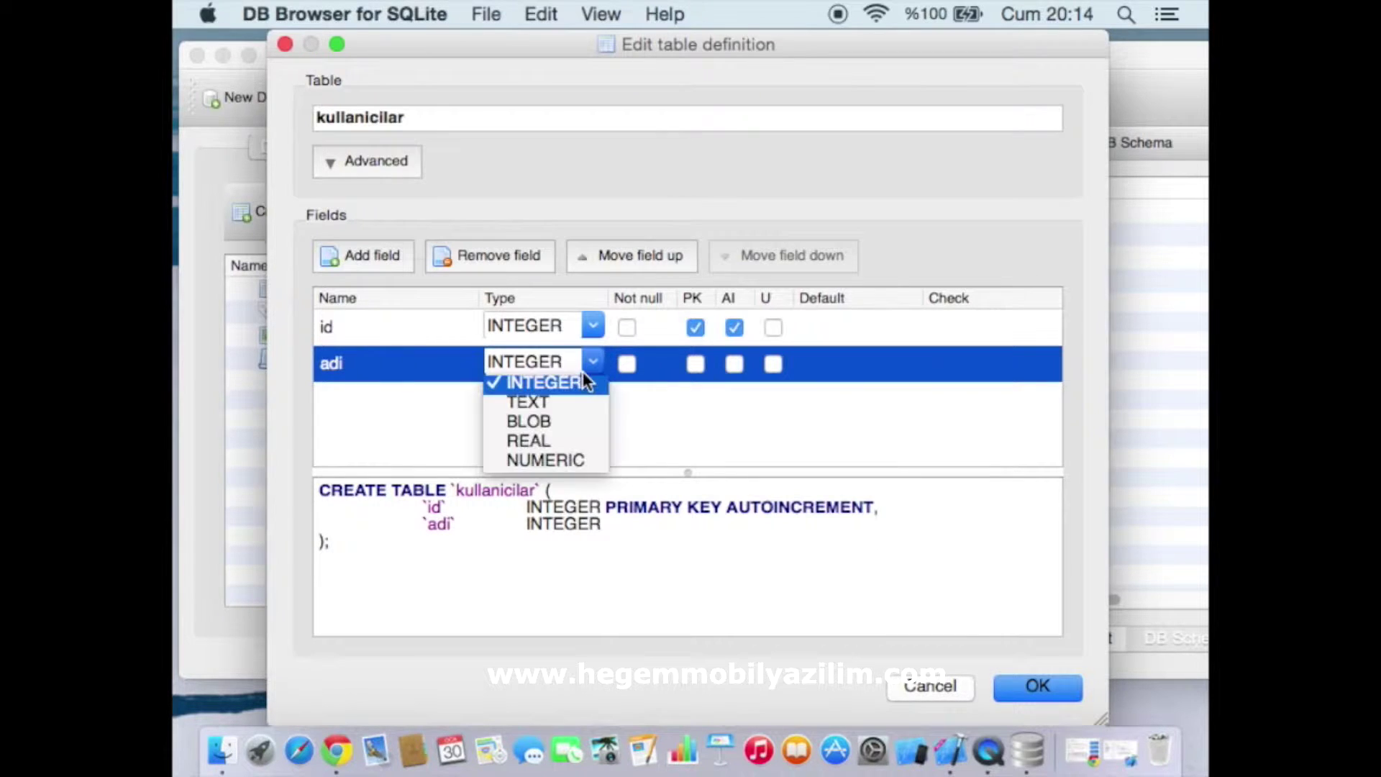
{"action": "left_click", "coordinate": [560, 415]}
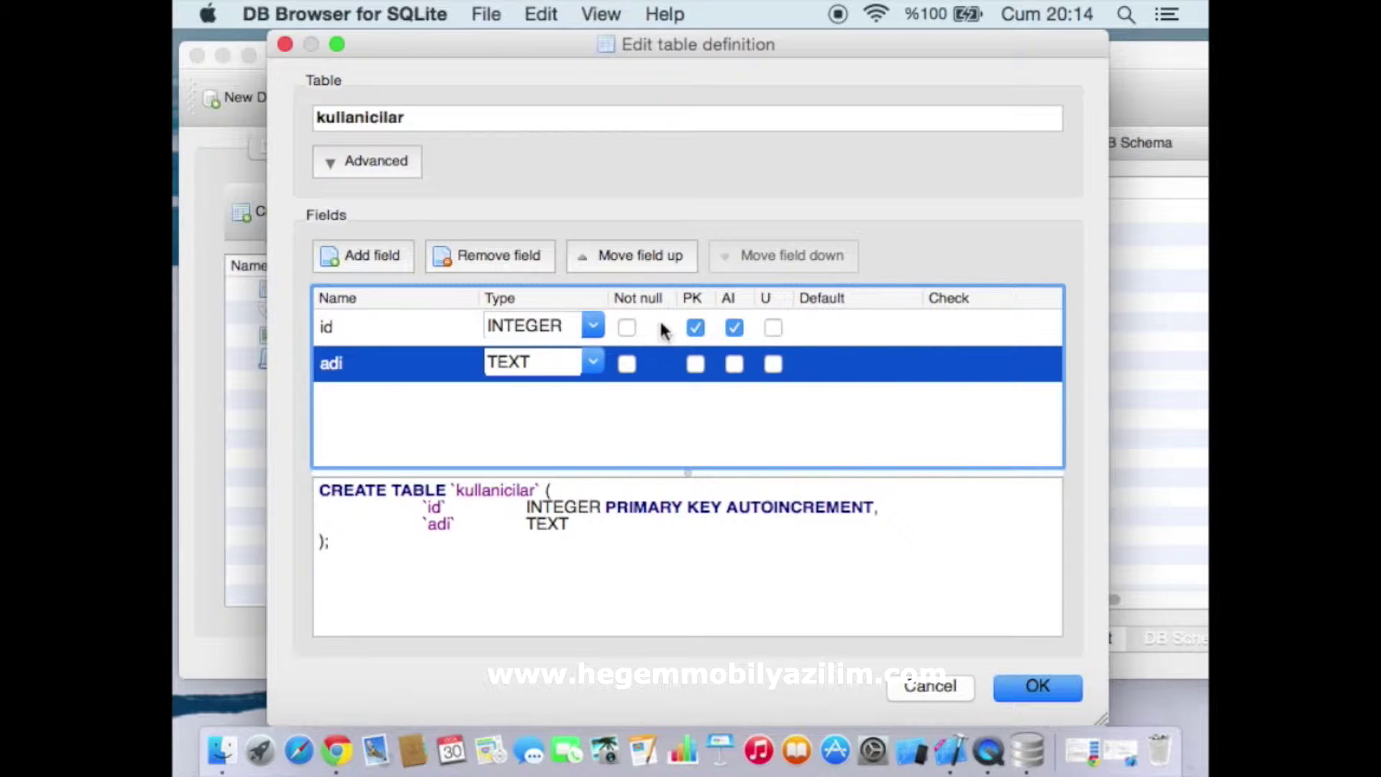
Keep id's PK and AI checked while leaving Not null unticked
{"action": "left_click", "coordinate": [734, 328]}
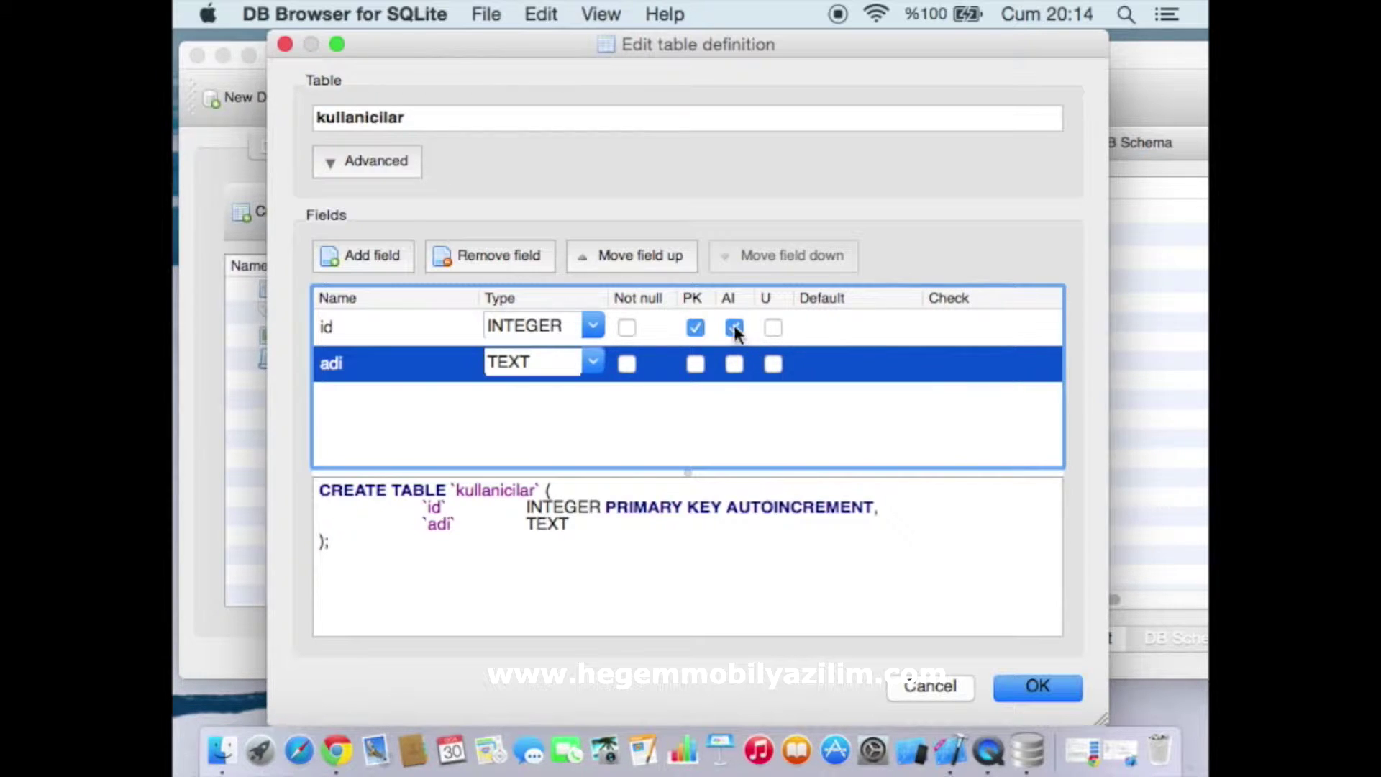
{"action": "left_click", "coordinate": [627, 327]}
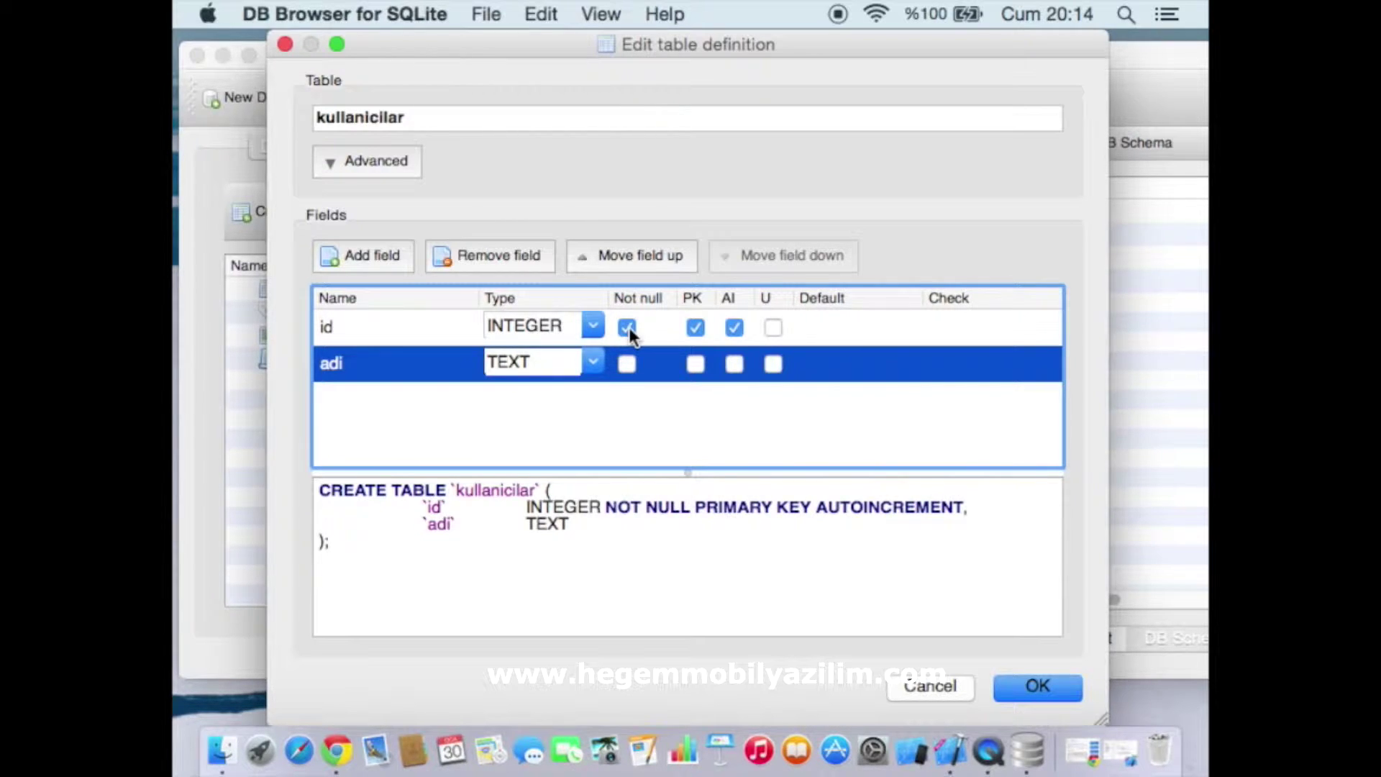
{"action": "left_click", "coordinate": [629, 327]}
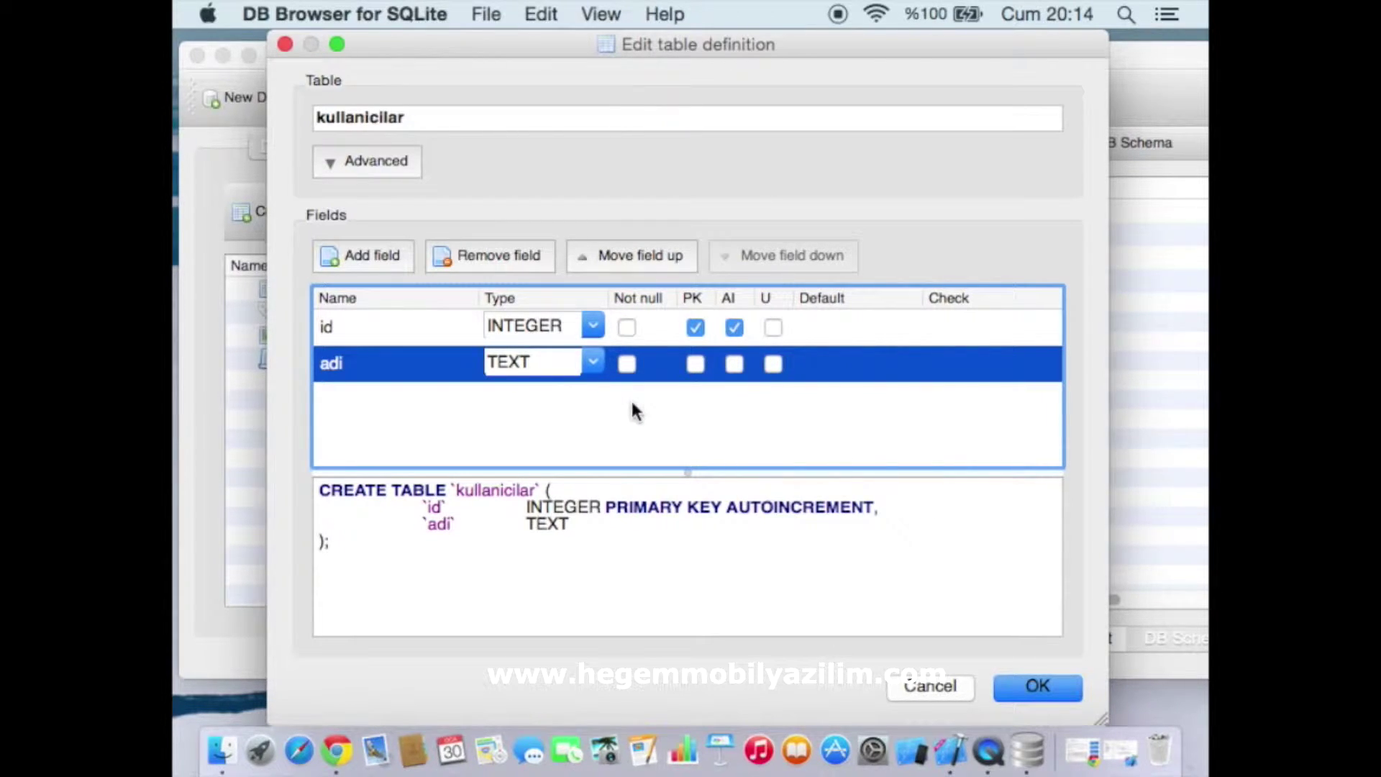
Add a third field named 'soyadi' with type TEXT
{"action": "left_click", "coordinate": [376, 256]}
{"action": "left_click", "coordinate": [376, 399]}
{"action": "double_click", "coordinate": [375, 400]}
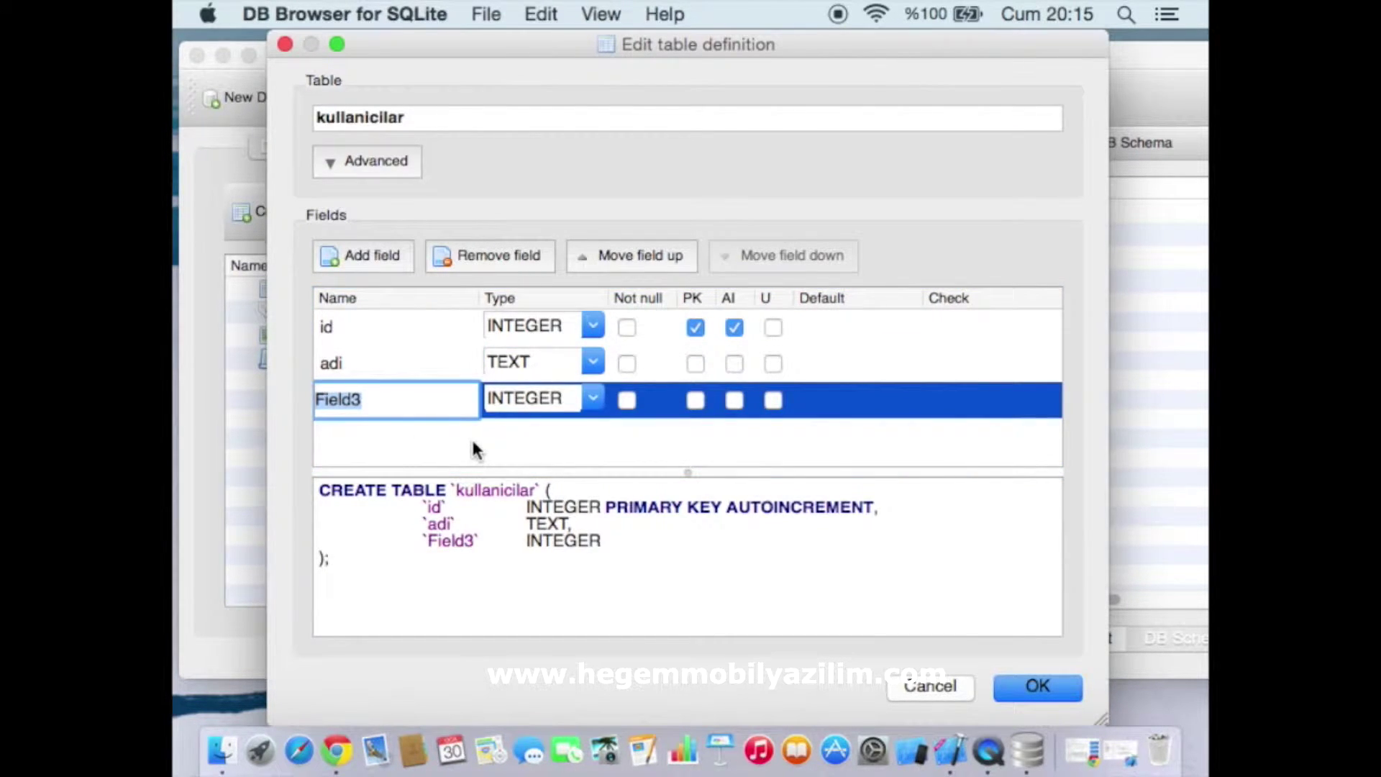
{"action": "type", "text": "soyadi"}
{"action": "key", "text": "Return"}
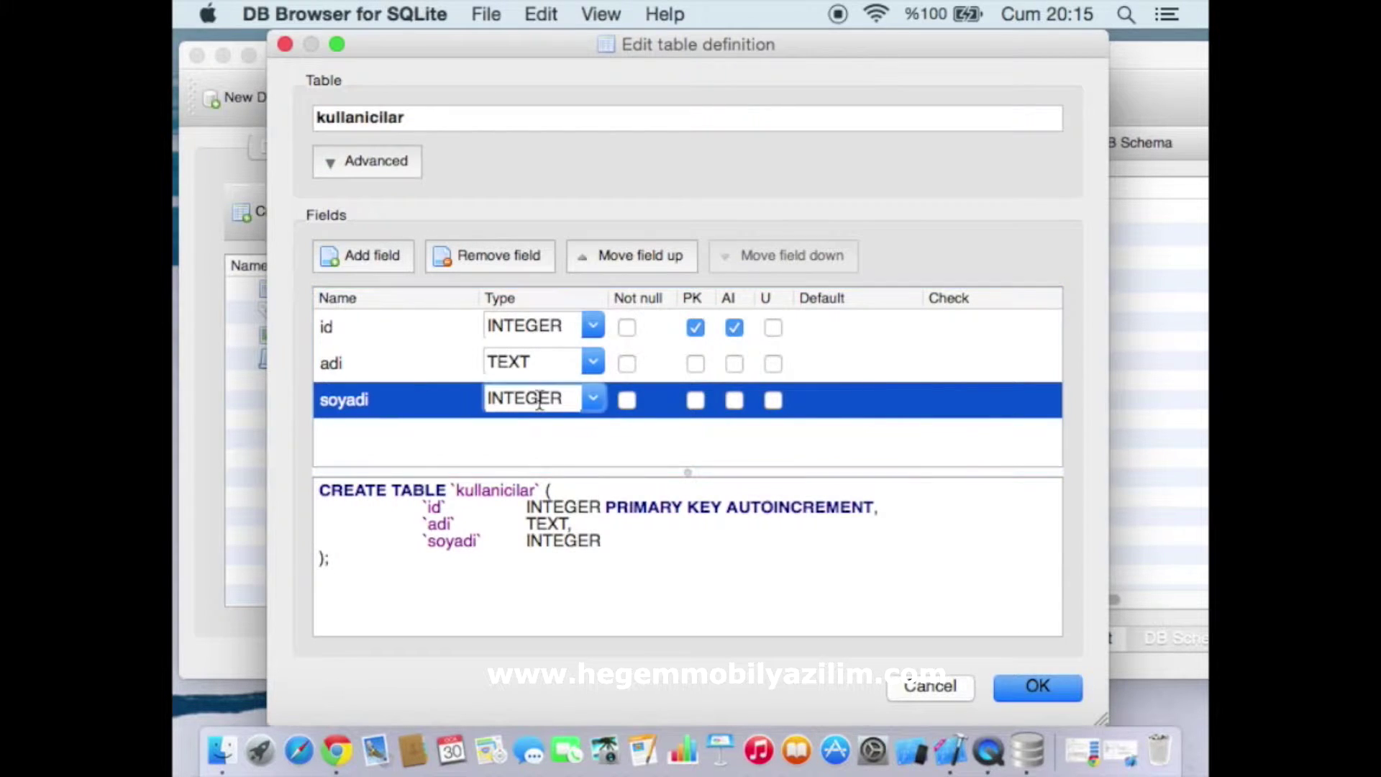
{"action": "left_click", "coordinate": [584, 400]}
{"action": "left_click", "coordinate": [563, 439]}
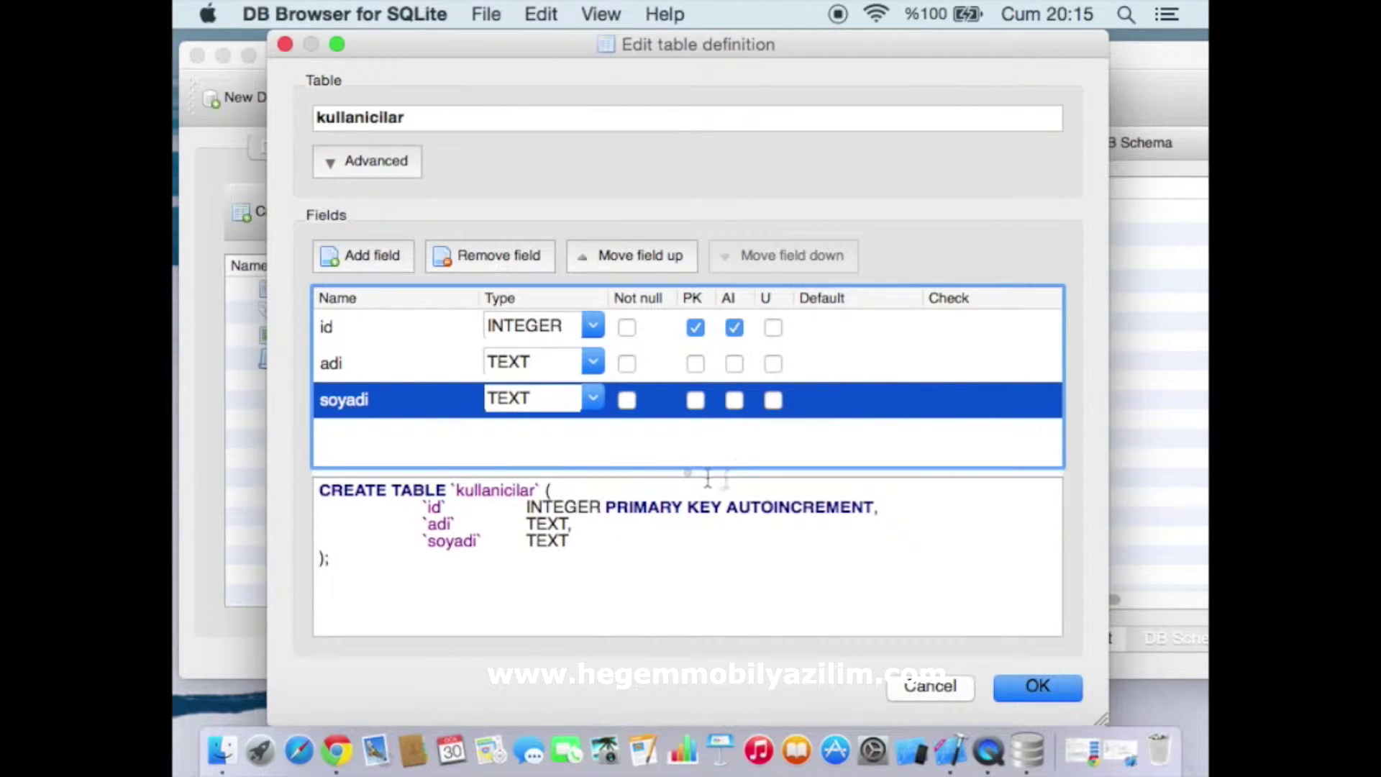
Add a fourth field named 'mail' with type TEXT
{"action": "left_click", "coordinate": [391, 256]}
{"action": "double_click", "coordinate": [375, 435]}
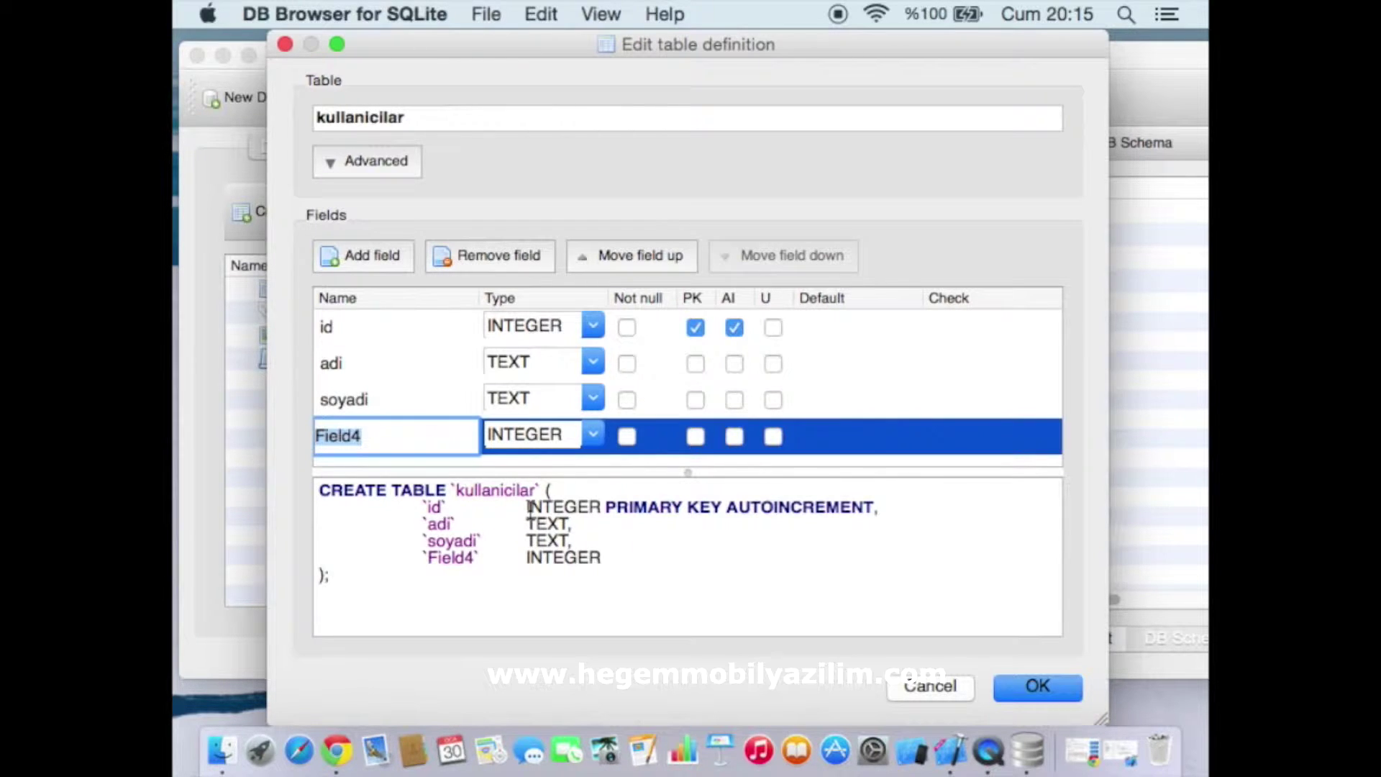
{"action": "type", "text": "mail"}
{"action": "key", "text": "Return"}
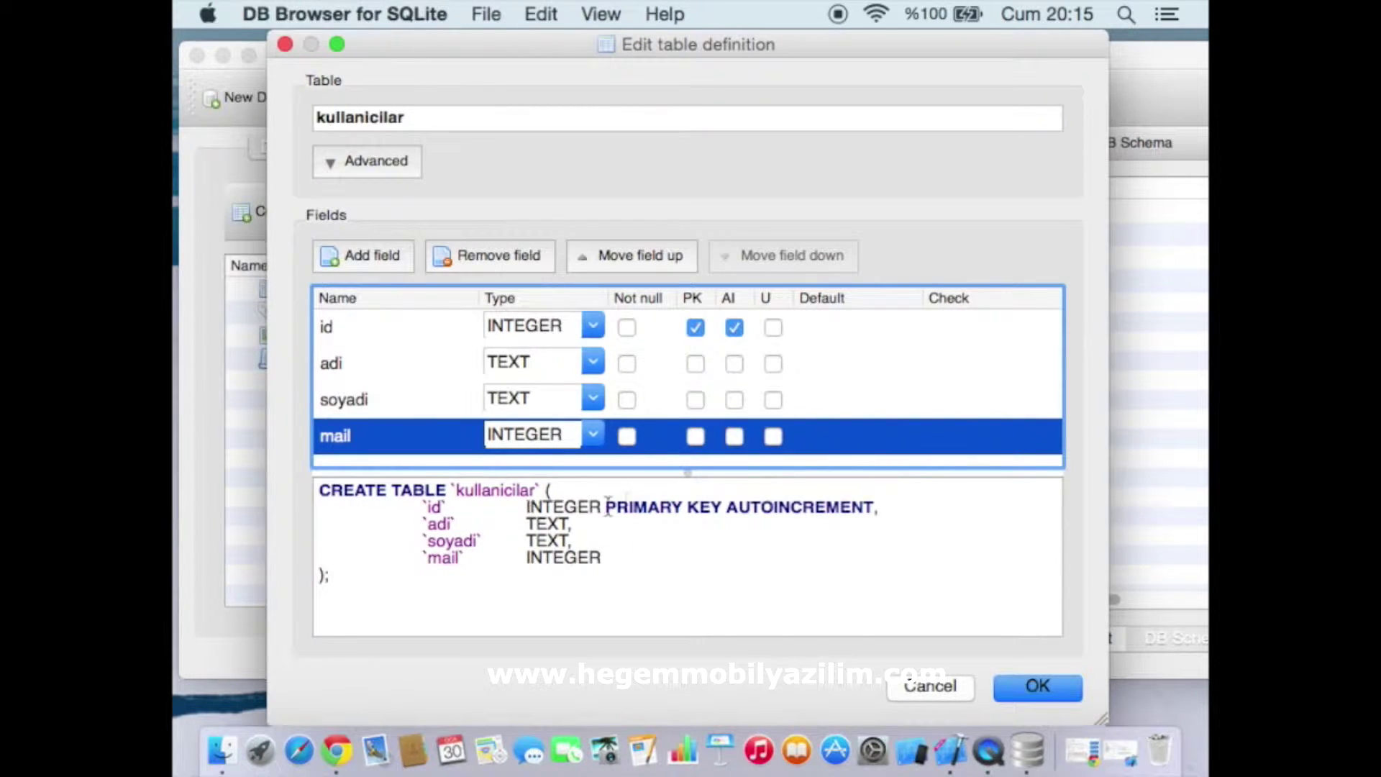
{"action": "left_click", "coordinate": [593, 434]}
{"action": "left_click", "coordinate": [550, 477]}
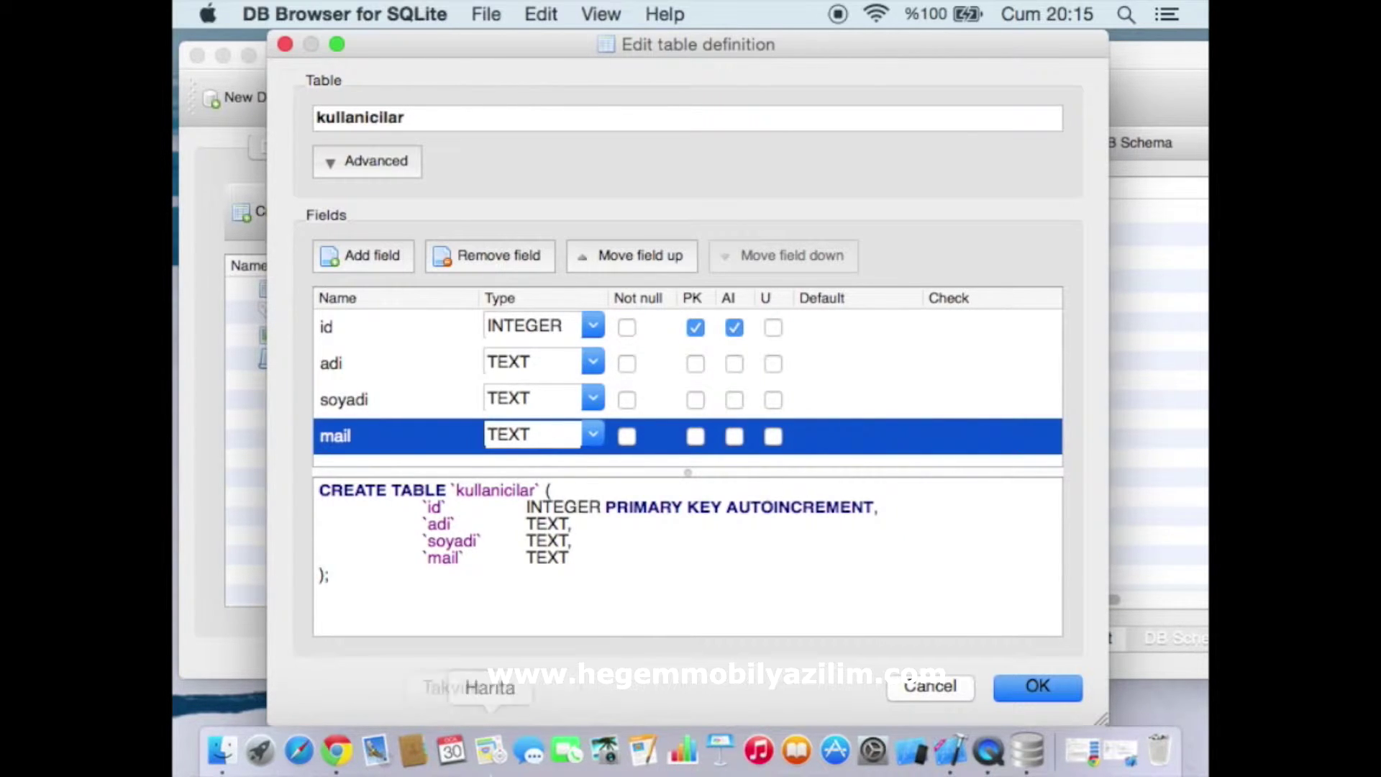
Review the generated CREATE TABLE statement and create the kullanicilar table
{"action": "left_click", "coordinate": [337, 752]}
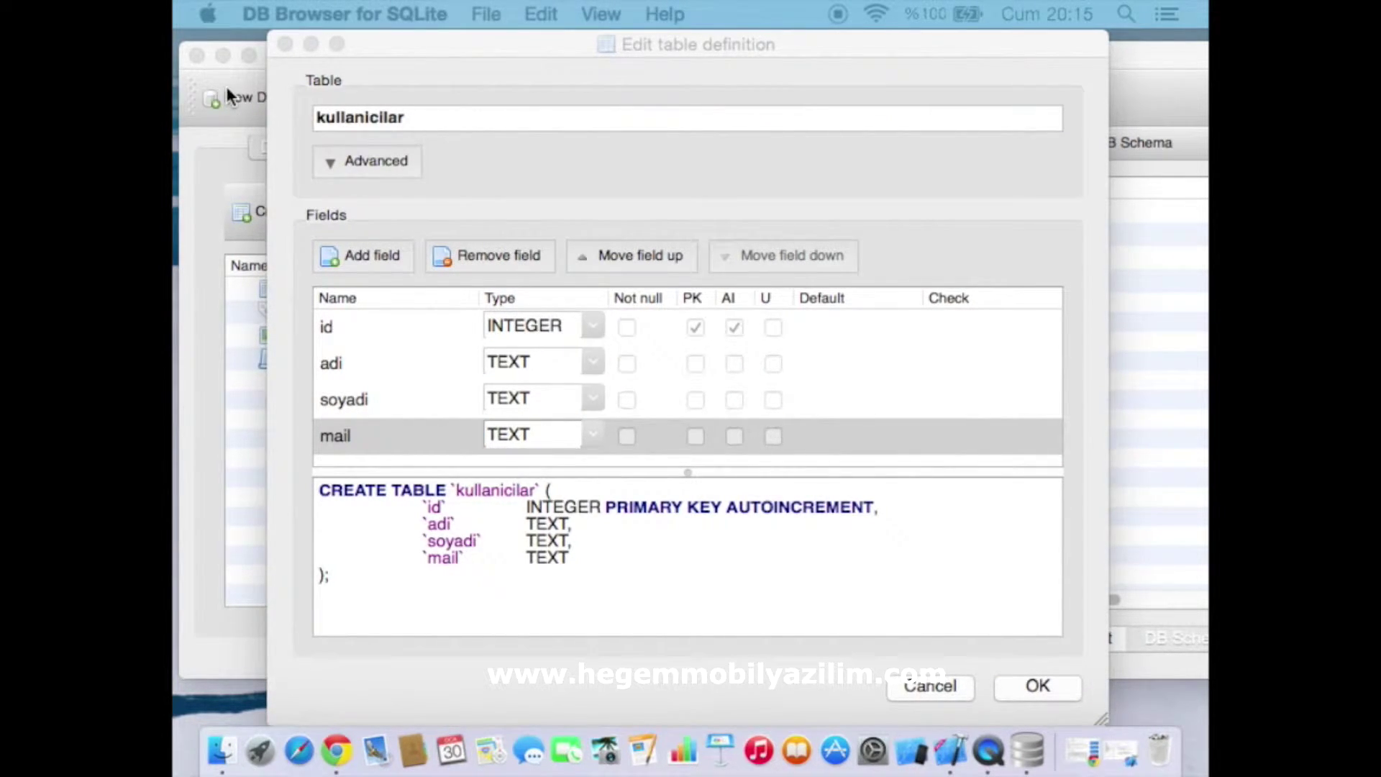
{"action": "left_click", "coordinate": [296, 115]}
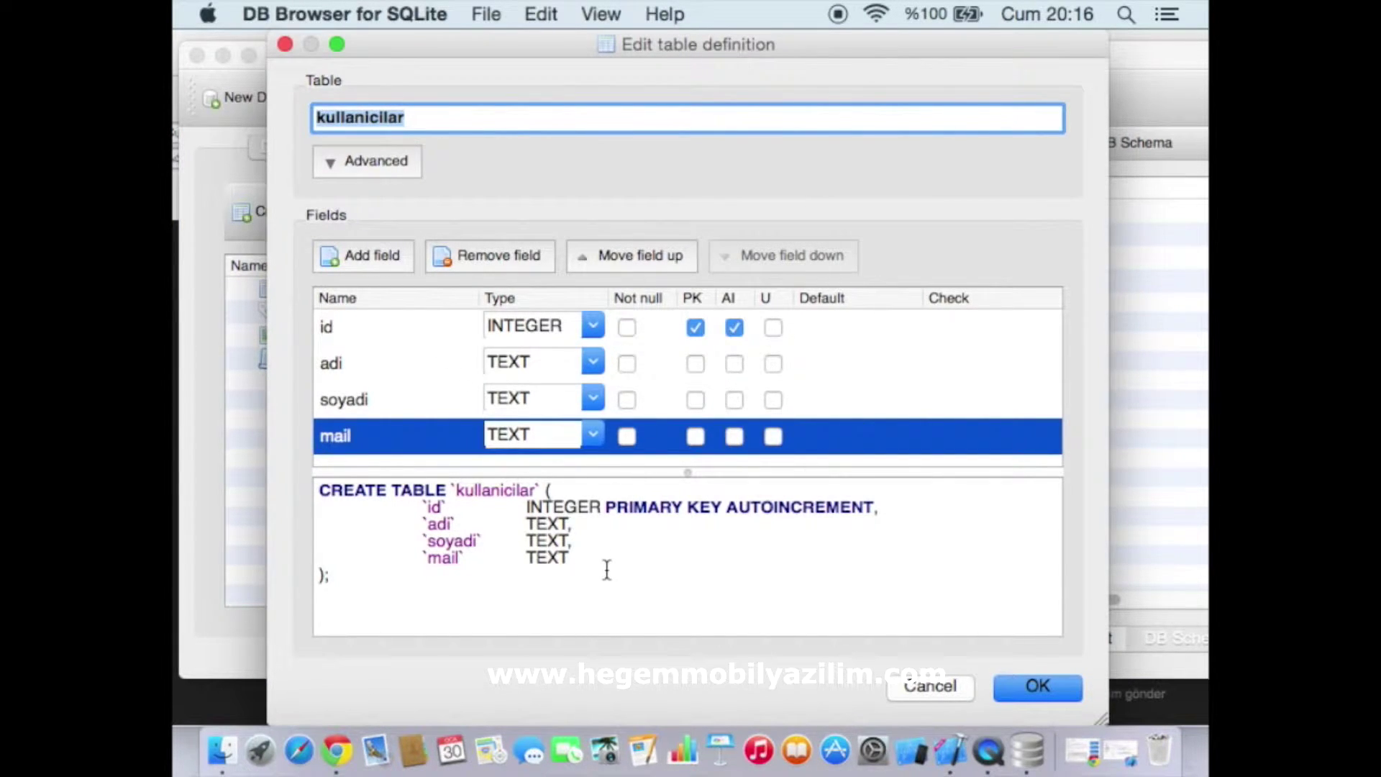
{"action": "left_click_drag", "start_coordinate": [367, 579], "coordinate": [305, 514]}
{"action": "left_click", "coordinate": [431, 603]}
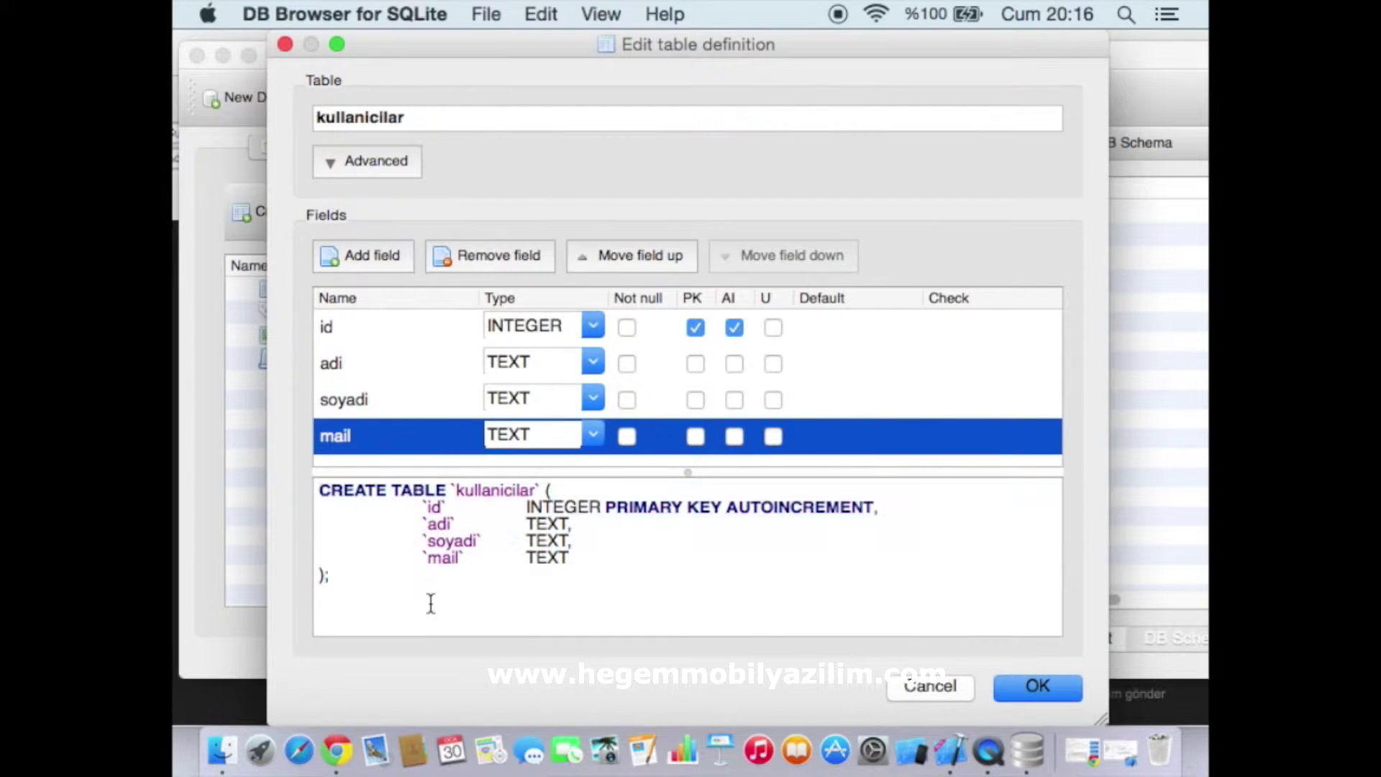
{"action": "left_click", "coordinate": [1024, 688]}
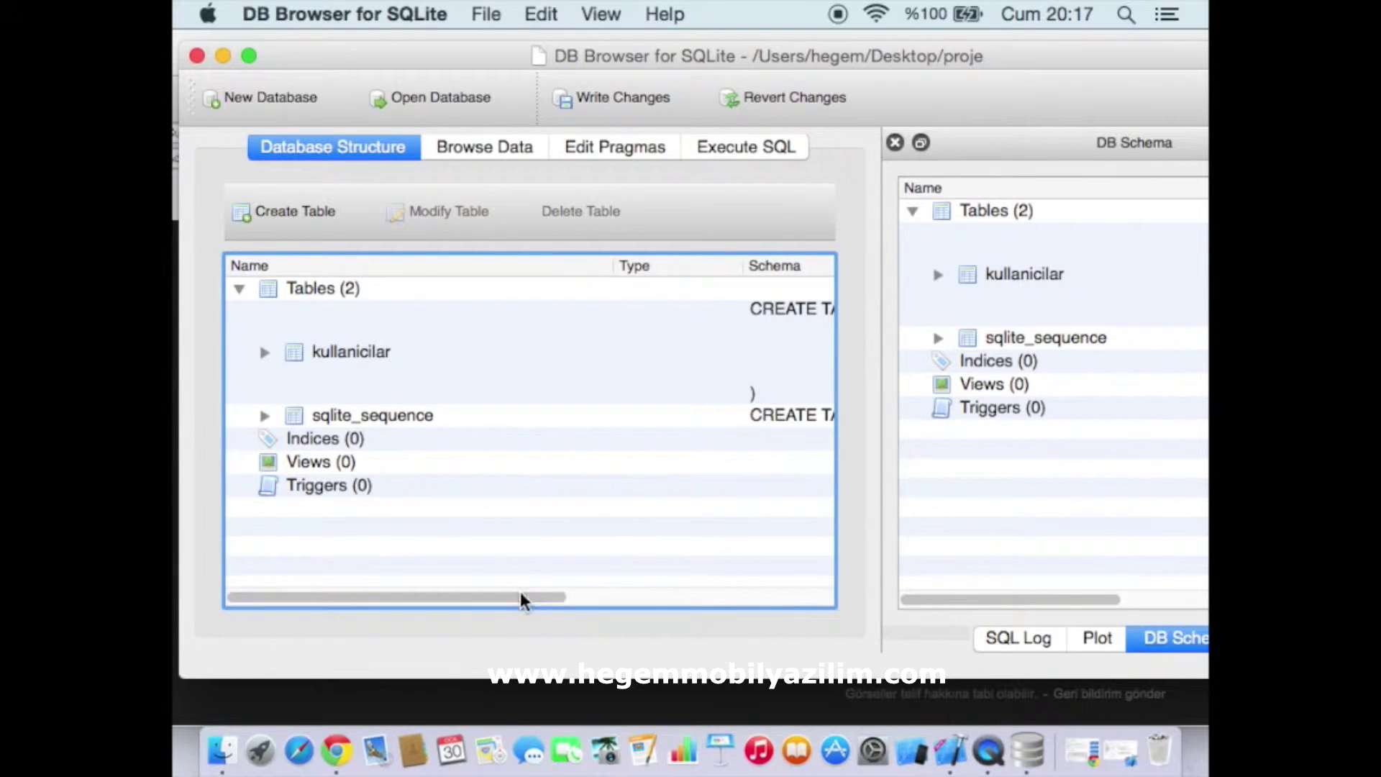
Expand kullanicilar in the structure tree to show id, adi, soyadi and mail, then browse its data
{"action": "left_click_drag", "start_coordinate": [521, 598], "coordinate": [429, 540]}
{"action": "left_click", "coordinate": [264, 352]}
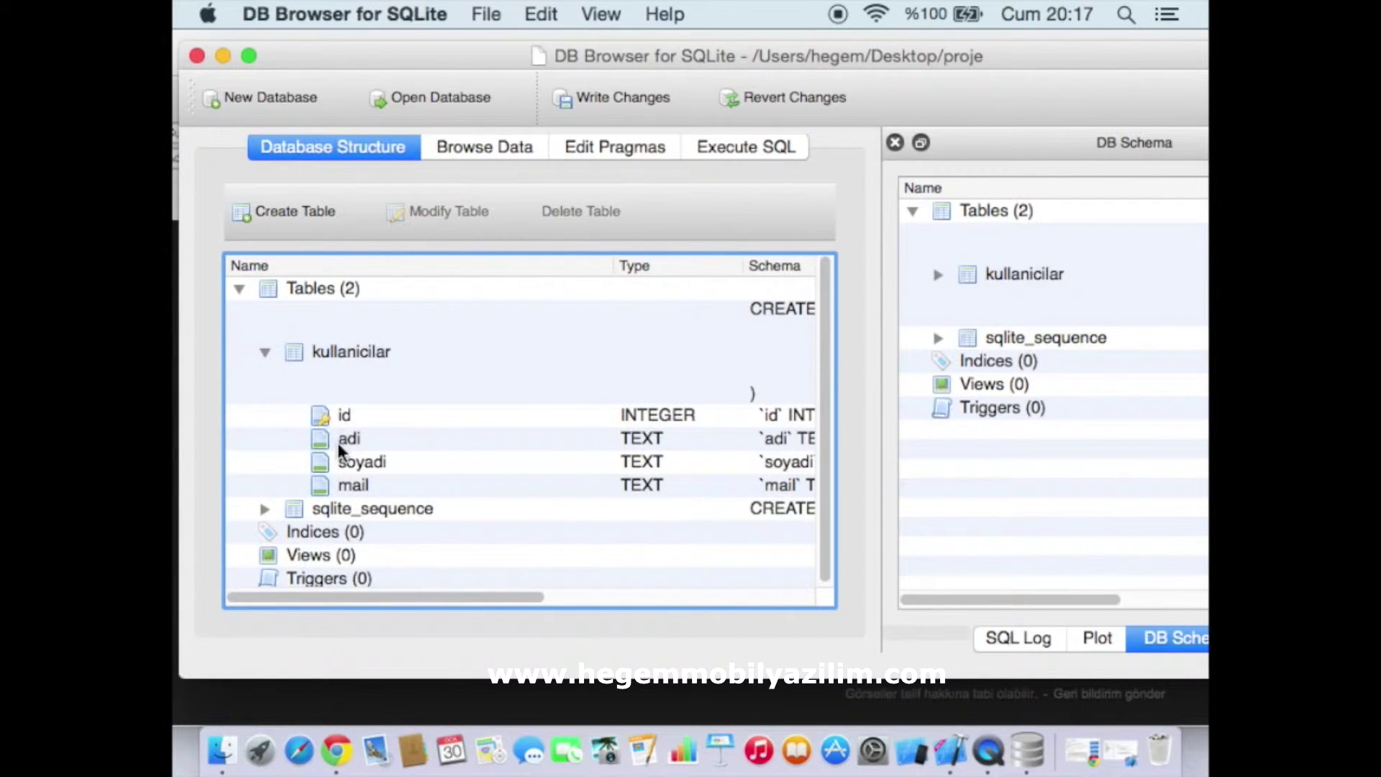
{"action": "left_click", "coordinate": [268, 363]}
{"action": "left_click", "coordinate": [265, 355]}
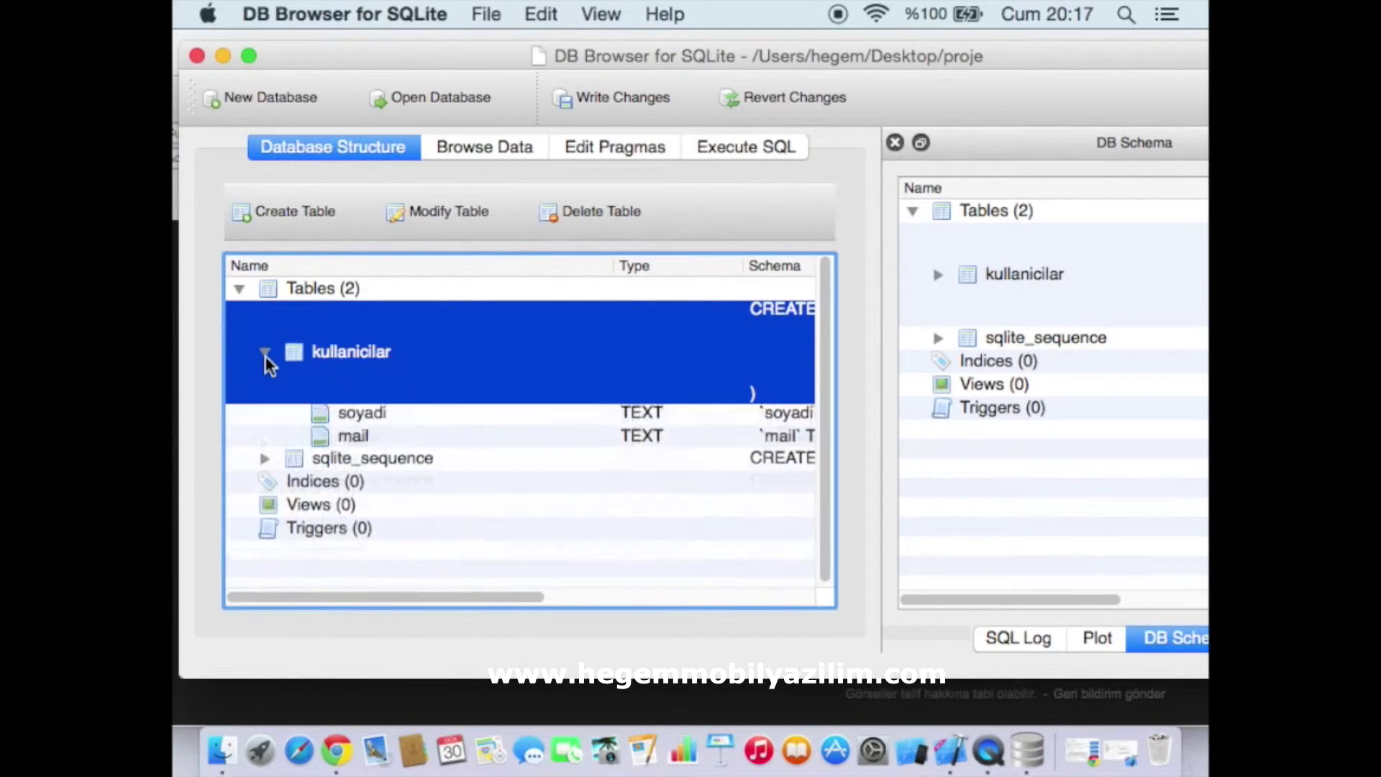
{"action": "left_click", "coordinate": [264, 356]}
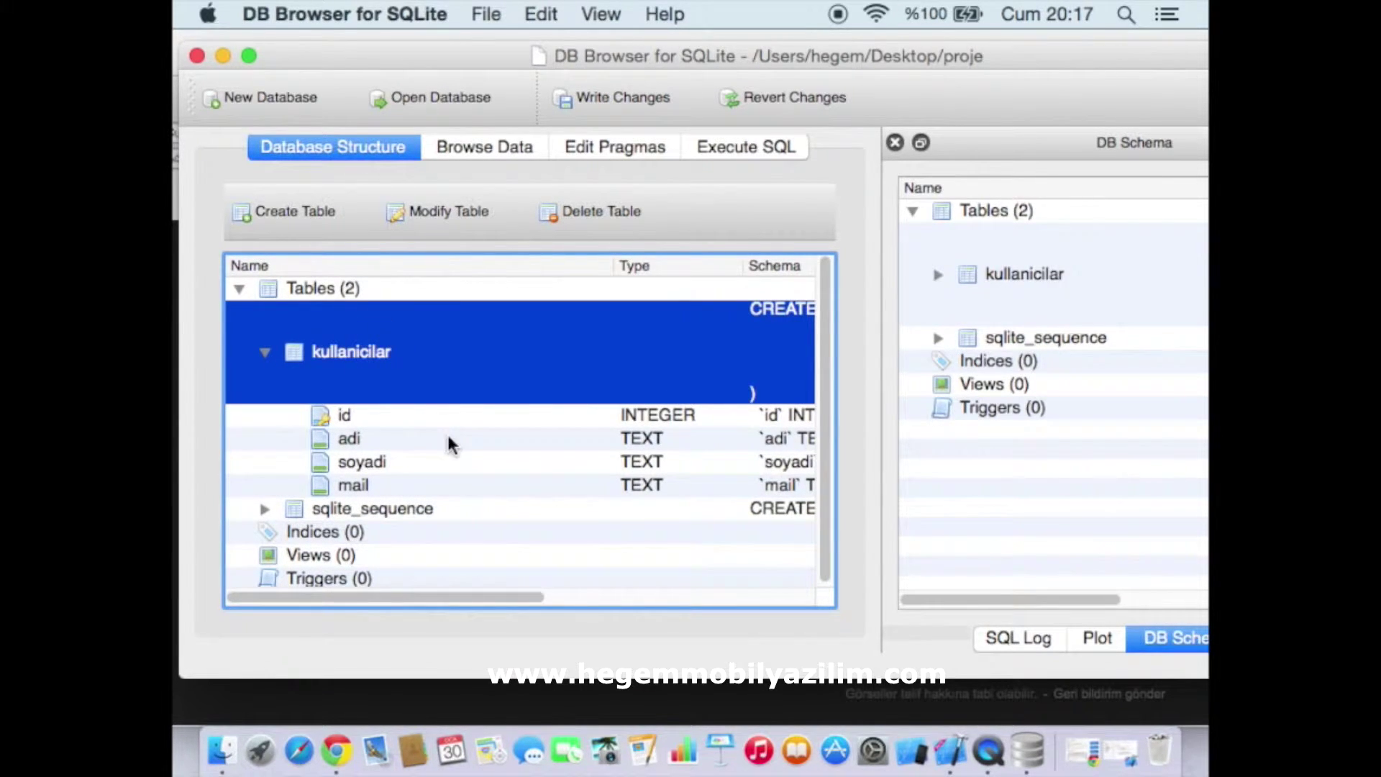
{"action": "scroll", "coordinate": [596, 539], "scroll_direction": "down", "scroll_amount": 1}
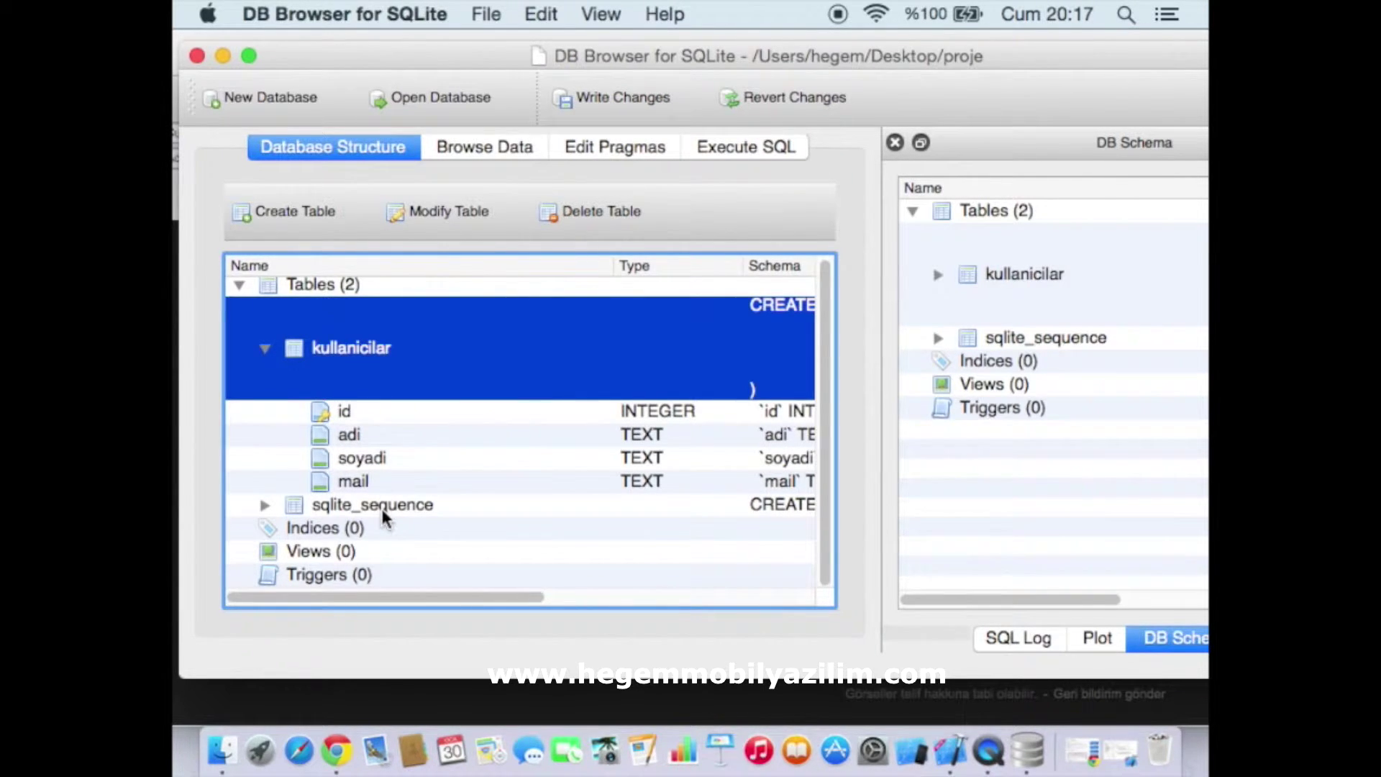
{"action": "left_click_drag", "start_coordinate": [478, 602], "coordinate": [442, 594]}
{"action": "left_click", "coordinate": [475, 152]}
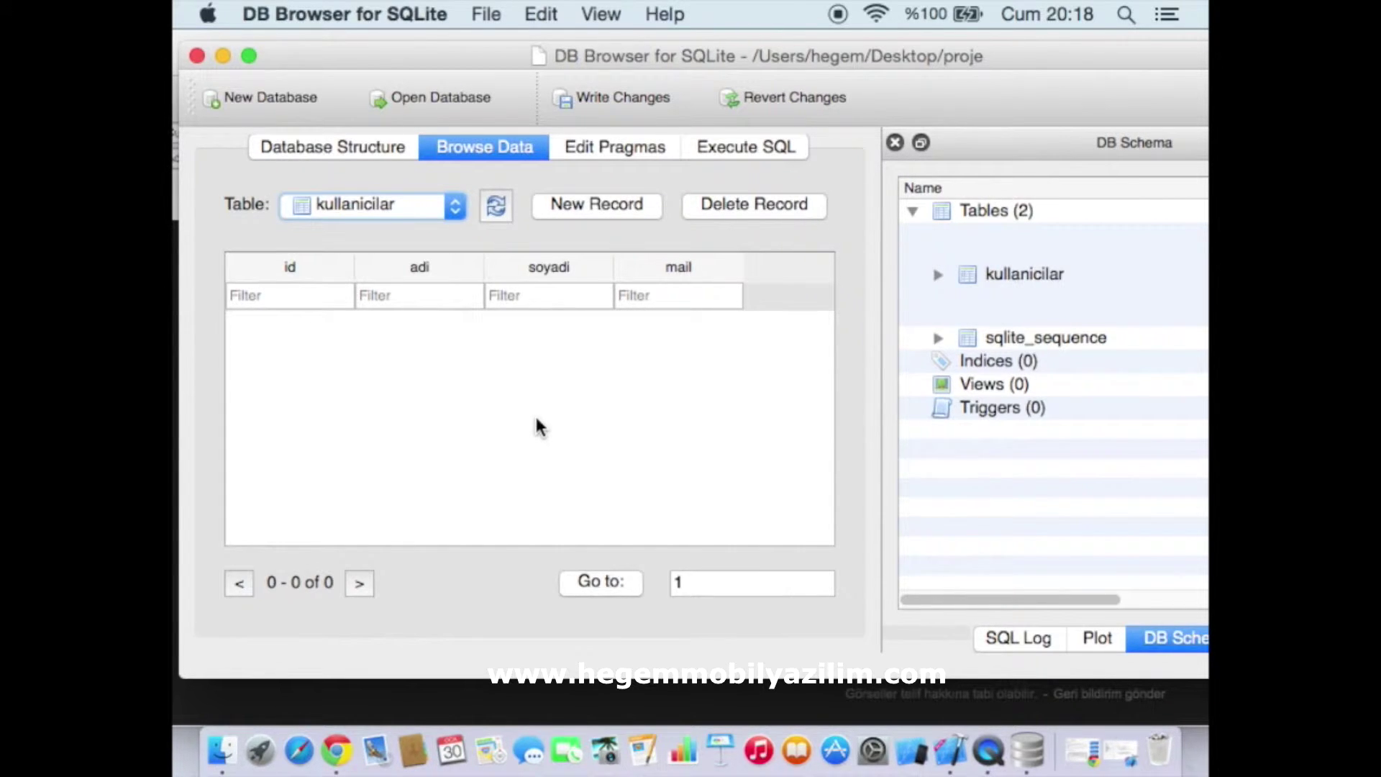
Add a new record and enter the user's first name, surname and e-mail address
{"action": "left_click", "coordinate": [605, 213]}
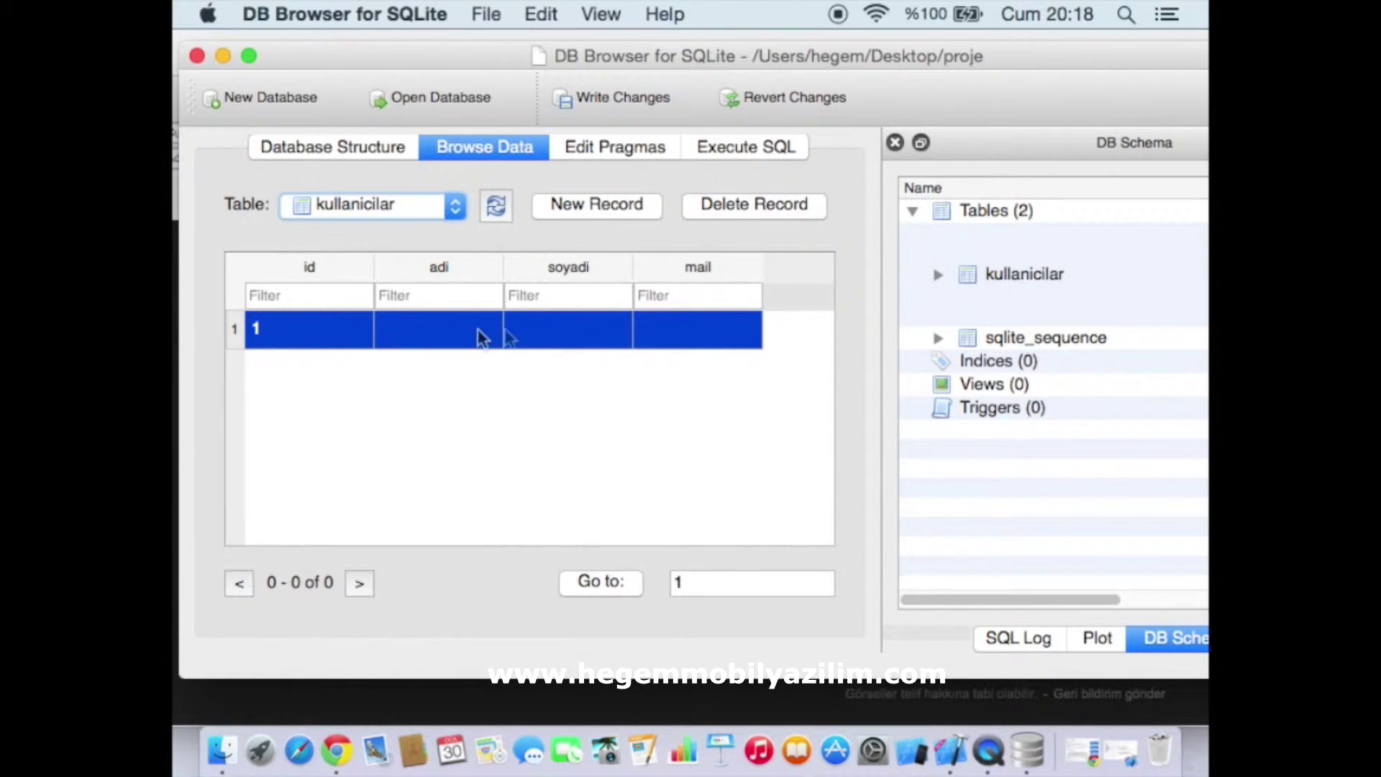
{"action": "double_click", "coordinate": [431, 336]}
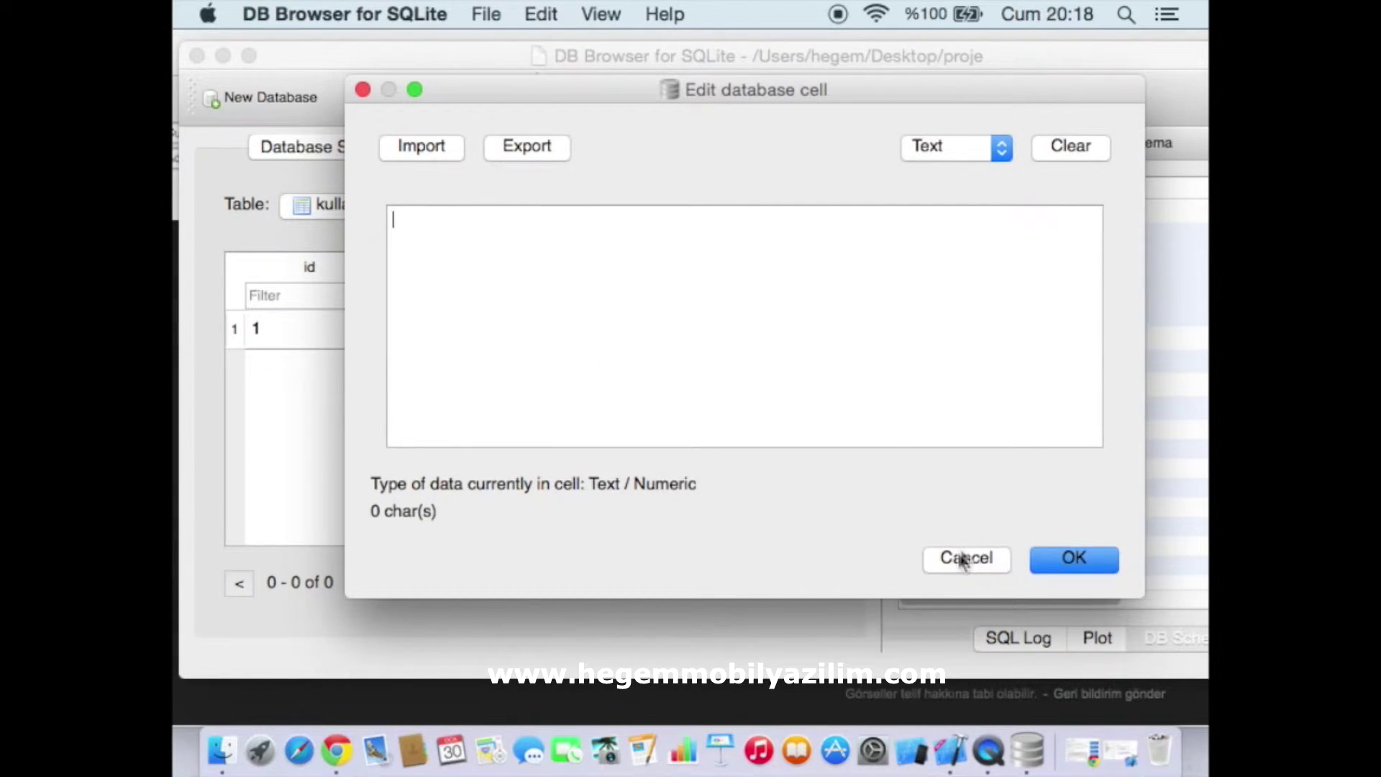
{"action": "left_click", "coordinate": [964, 559]}
{"action": "double_click", "coordinate": [441, 338]}
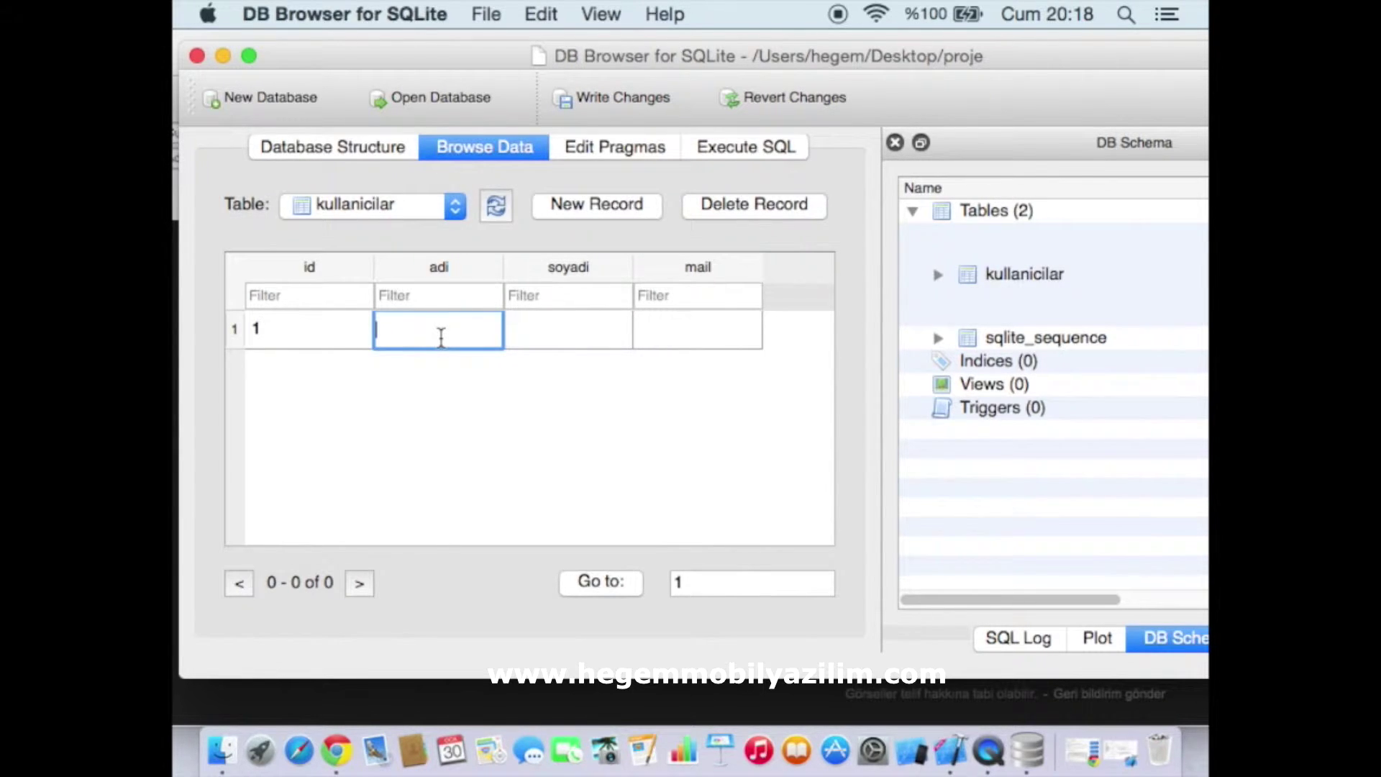
{"action": "type", "text": "ali"}
{"action": "key", "text": "Tab"}
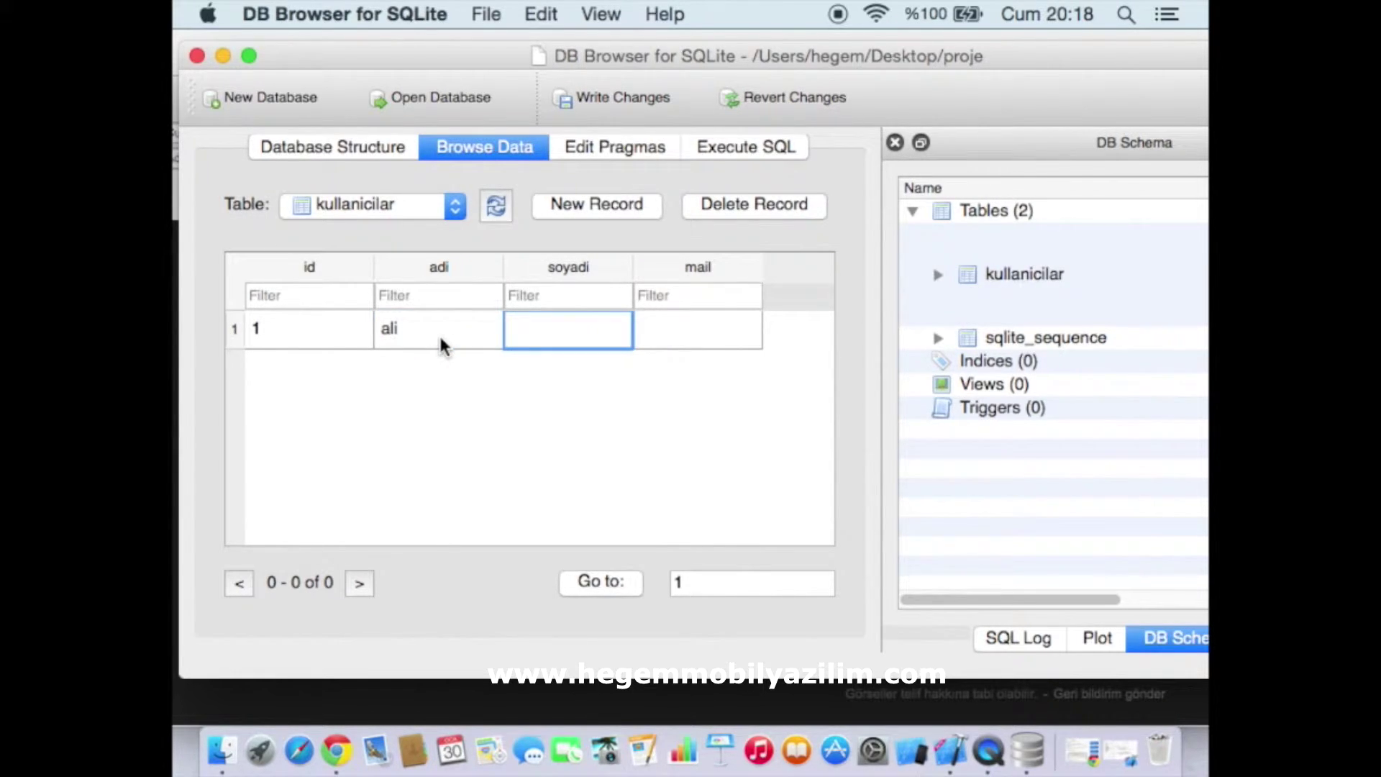
{"action": "type", "text": "bilmem"}
{"action": "key", "text": "Tab"}
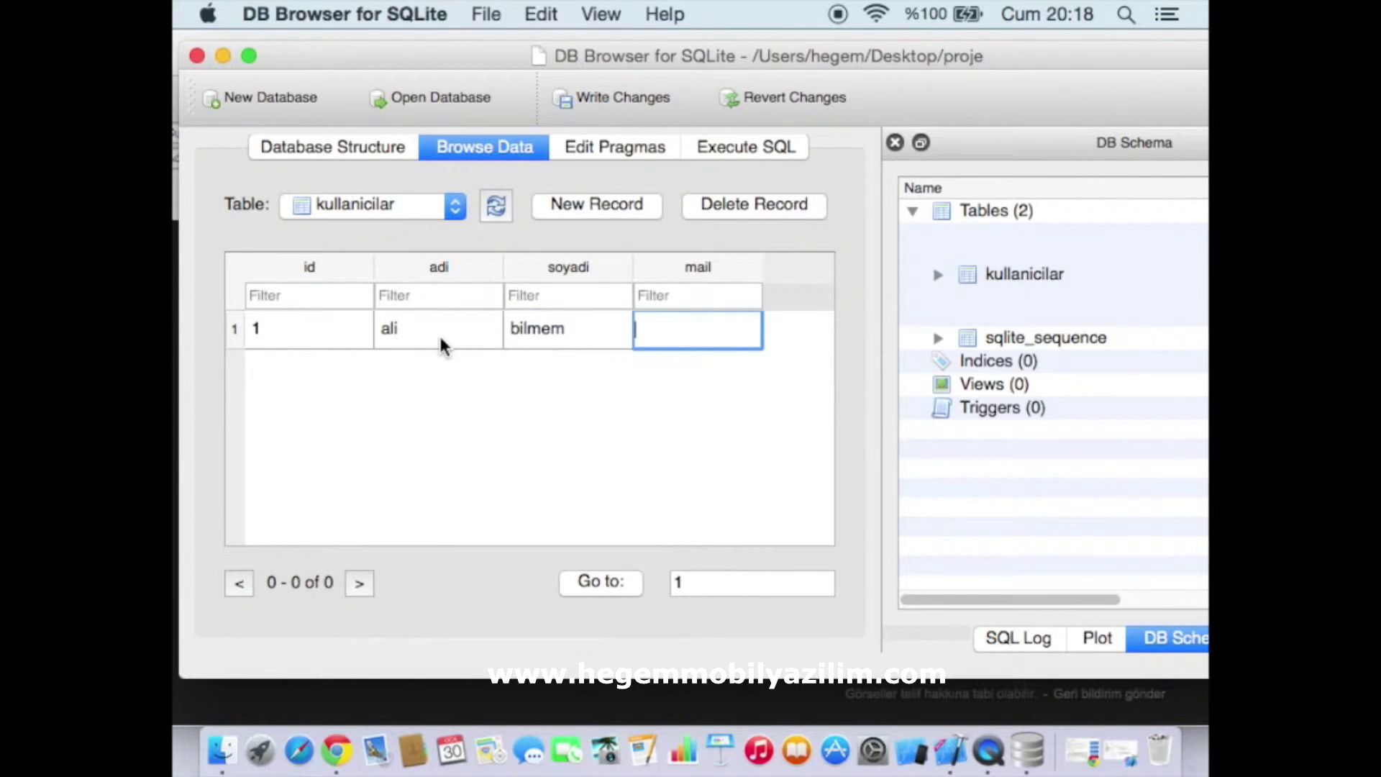
{"action": "type", "text": "ali@ali.com"}
{"action": "left_click", "coordinate": [671, 393]}
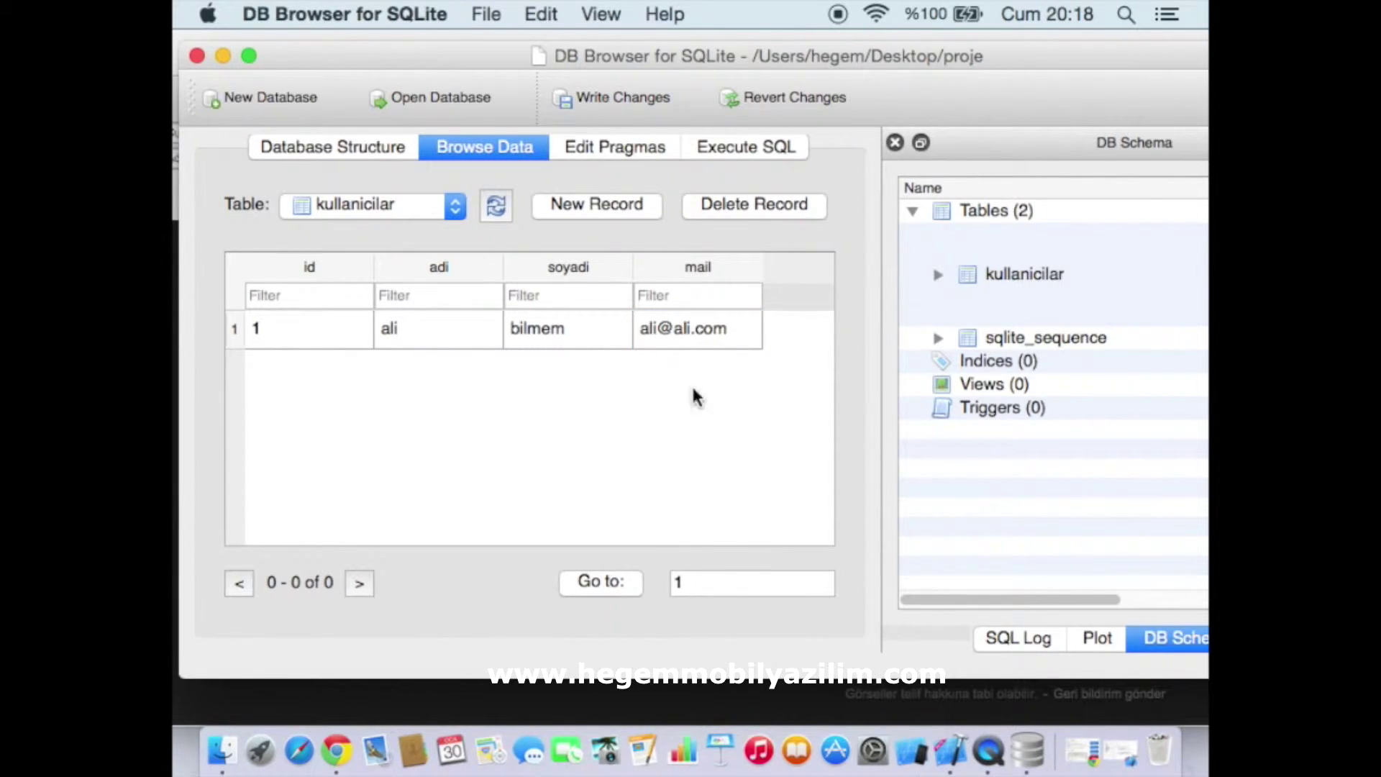
Write the new record to the database and return to the structure view
{"action": "key", "text": "super+s"}
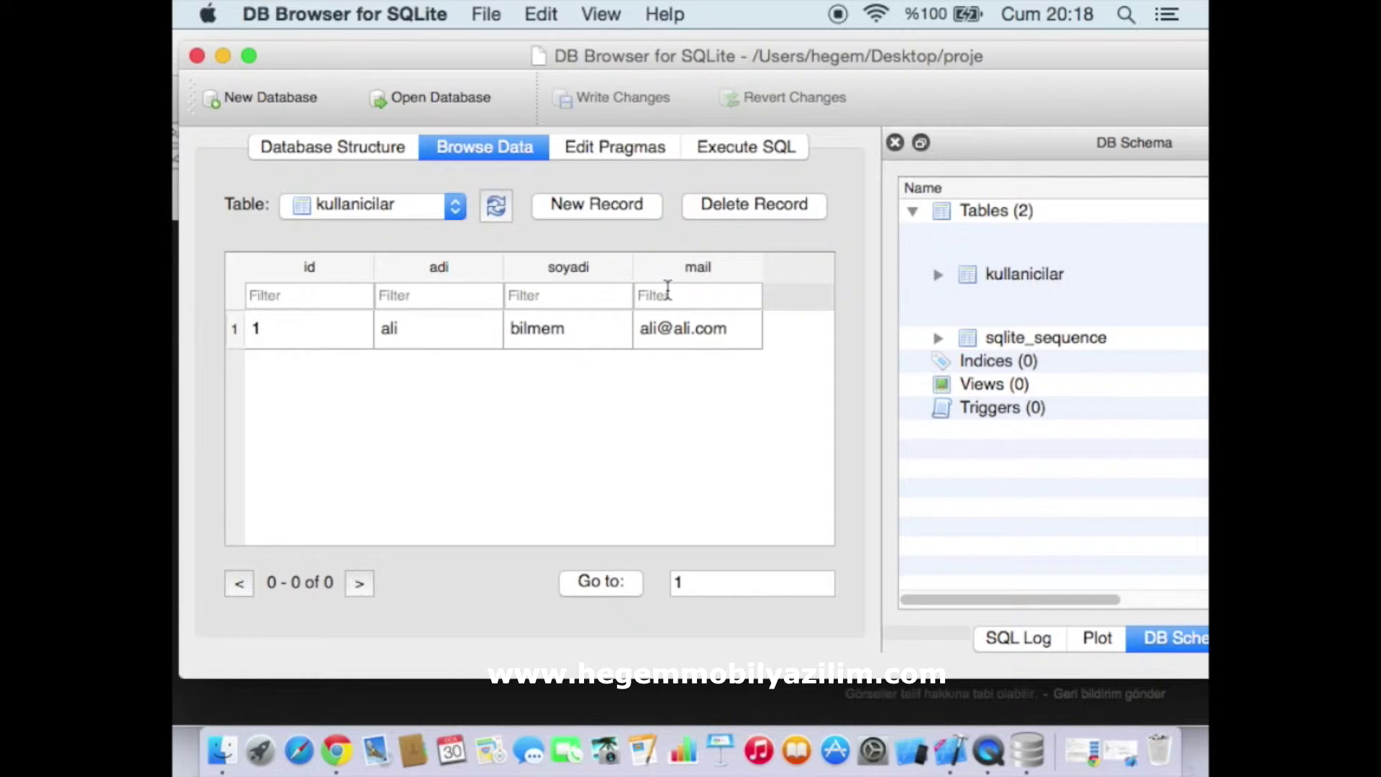
{"action": "double_click", "coordinate": [715, 329]}
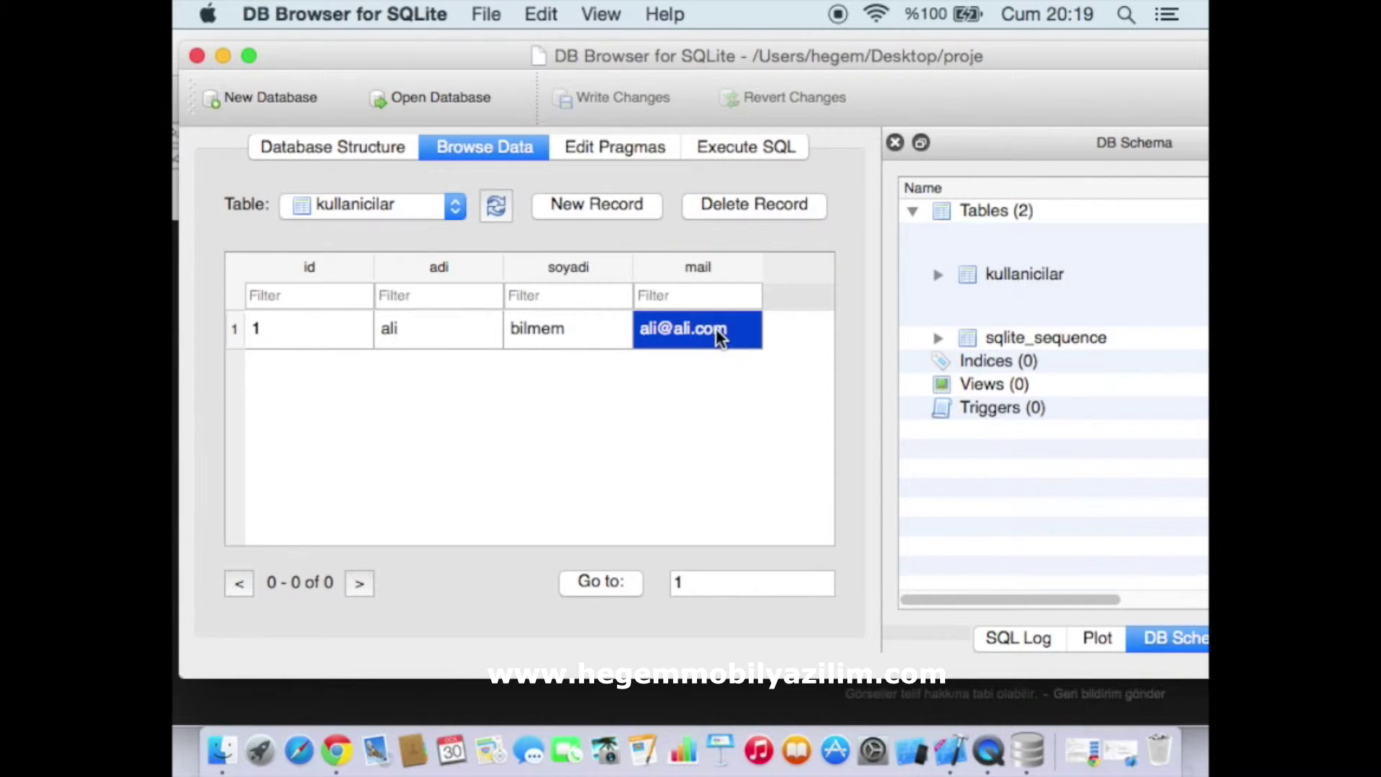
{"action": "key", "text": "Return"}
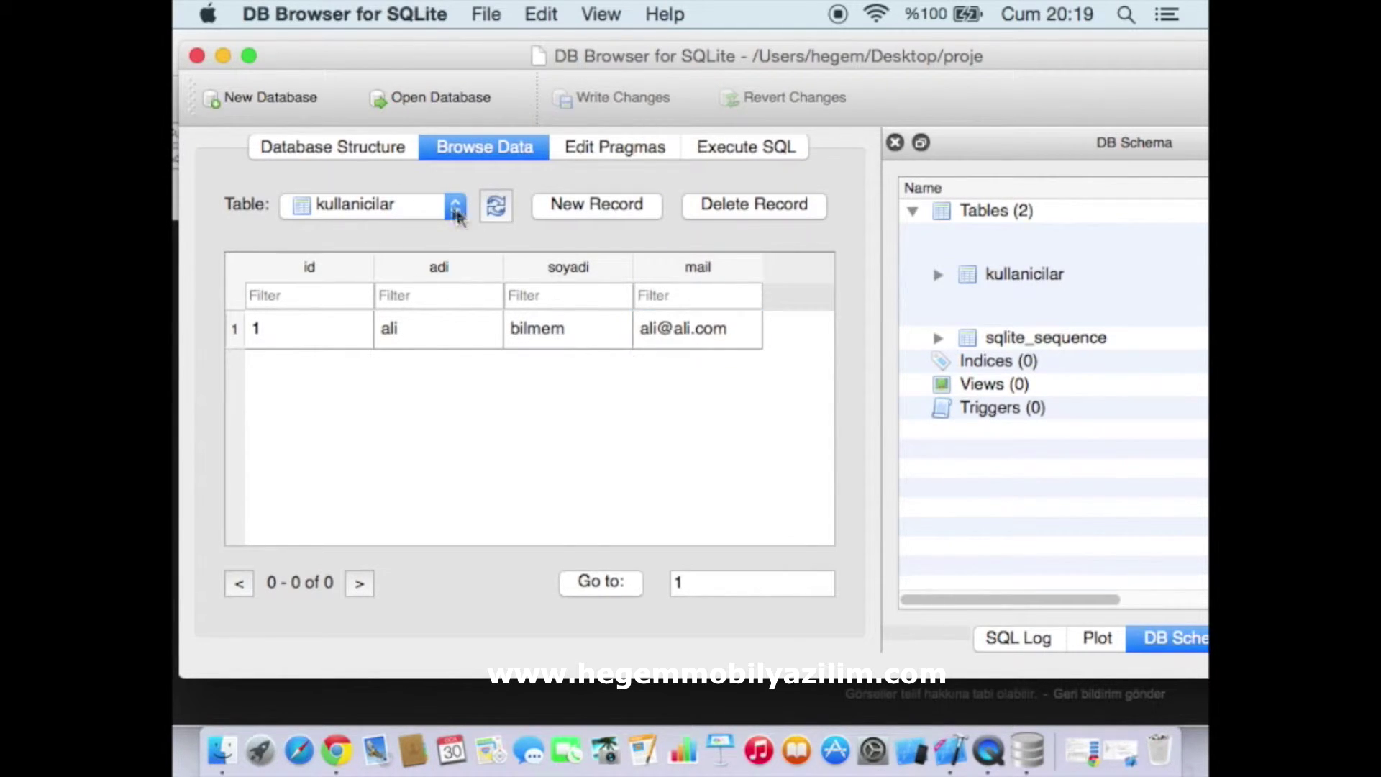
{"action": "left_click", "coordinate": [313, 147]}
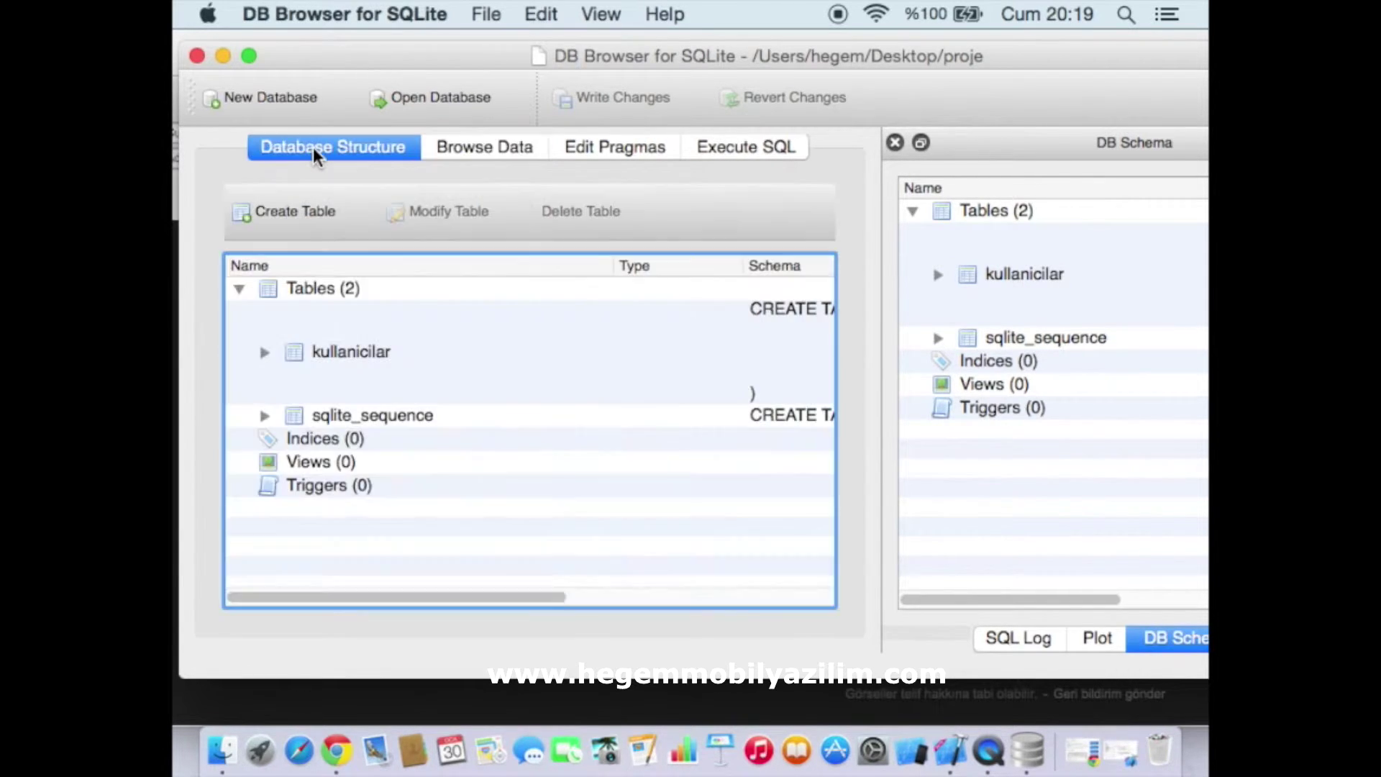
Select the kullanicilar table and open it for modification
{"action": "left_click", "coordinate": [265, 352]}
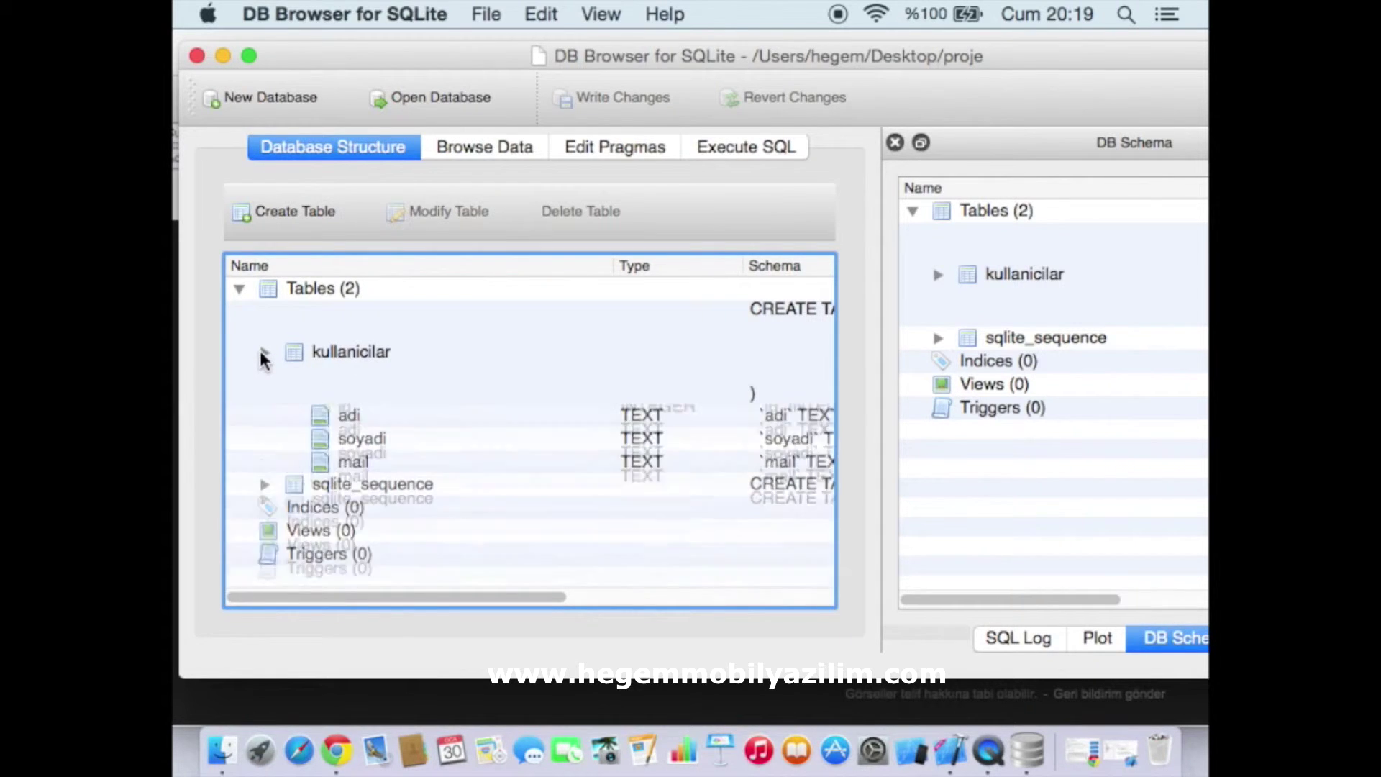
{"action": "left_click", "coordinate": [384, 351]}
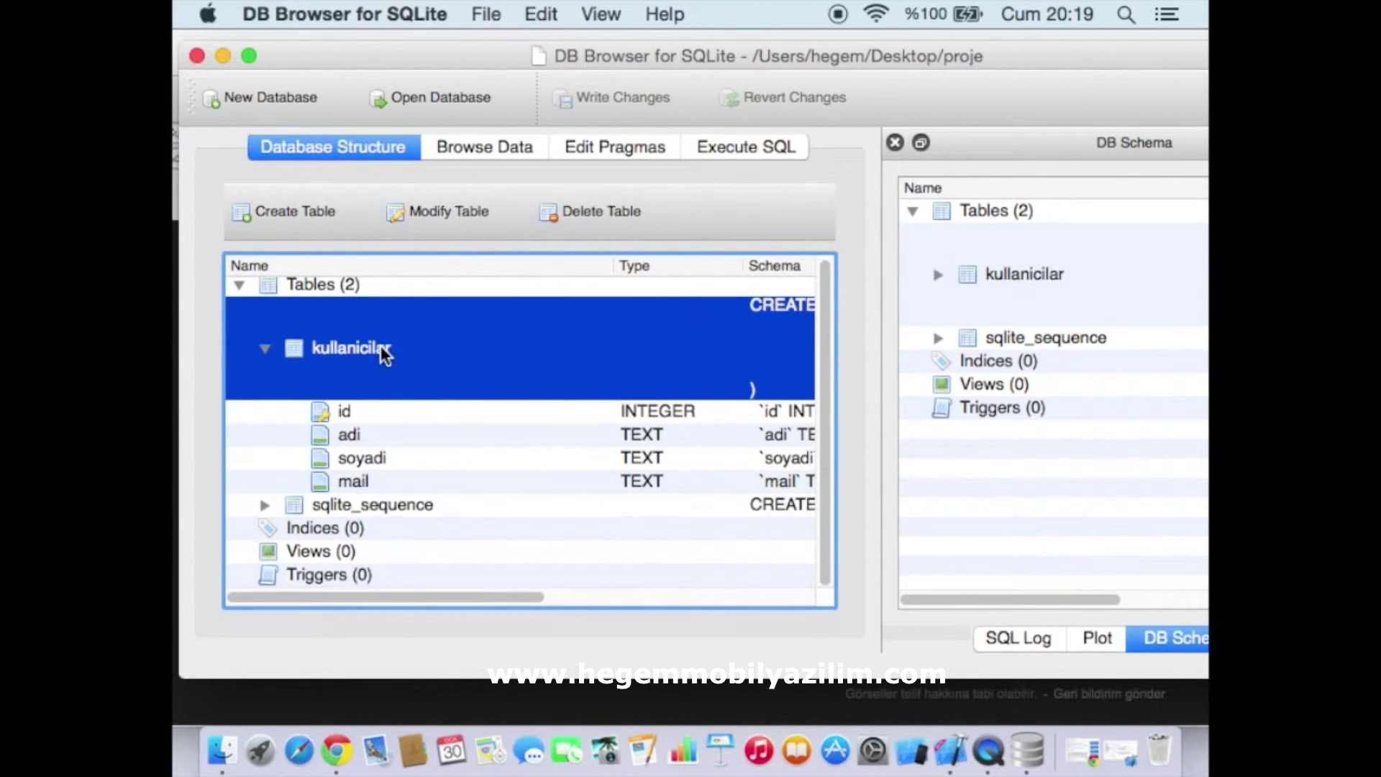
{"action": "left_click", "coordinate": [441, 220]}
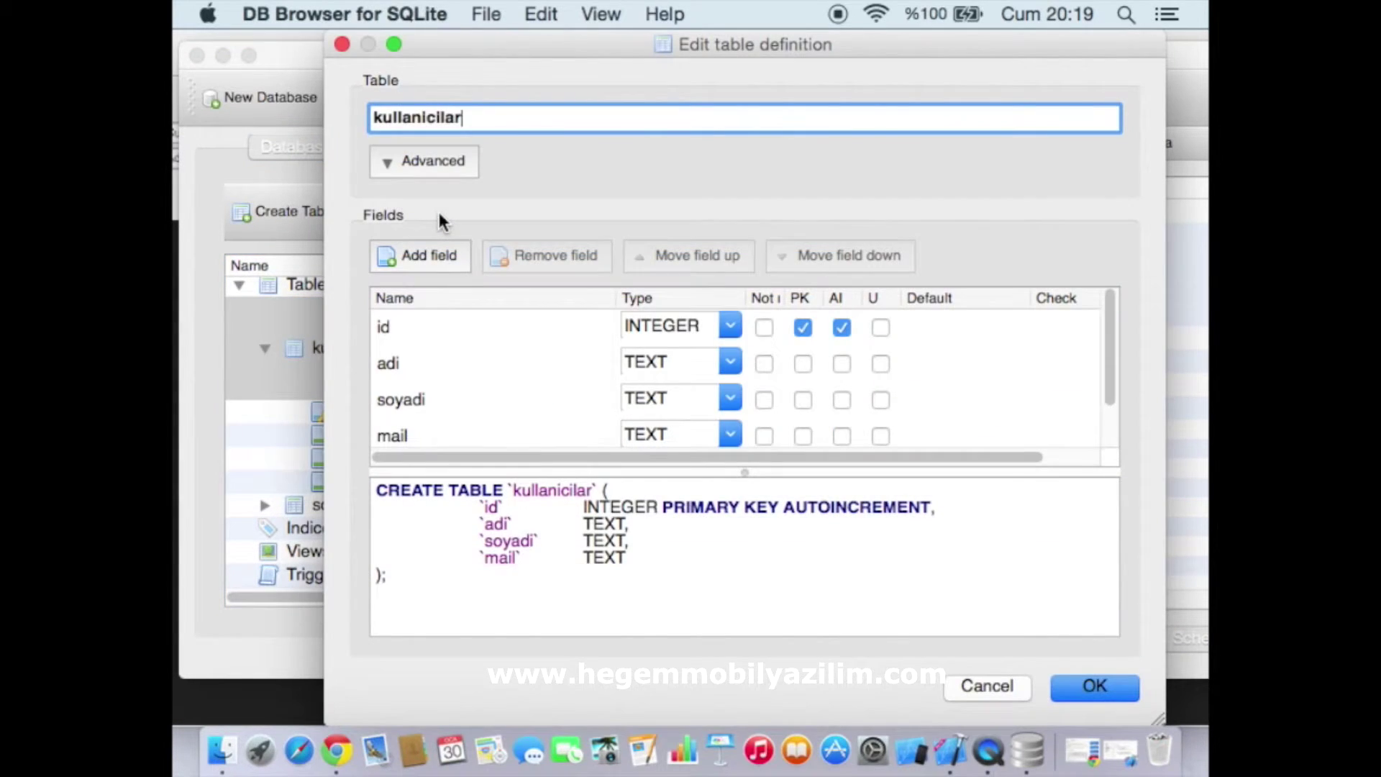
{"action": "left_click", "coordinate": [1110, 375]}
{"action": "left_click_drag", "start_coordinate": [1110, 376], "coordinate": [1076, 325]}
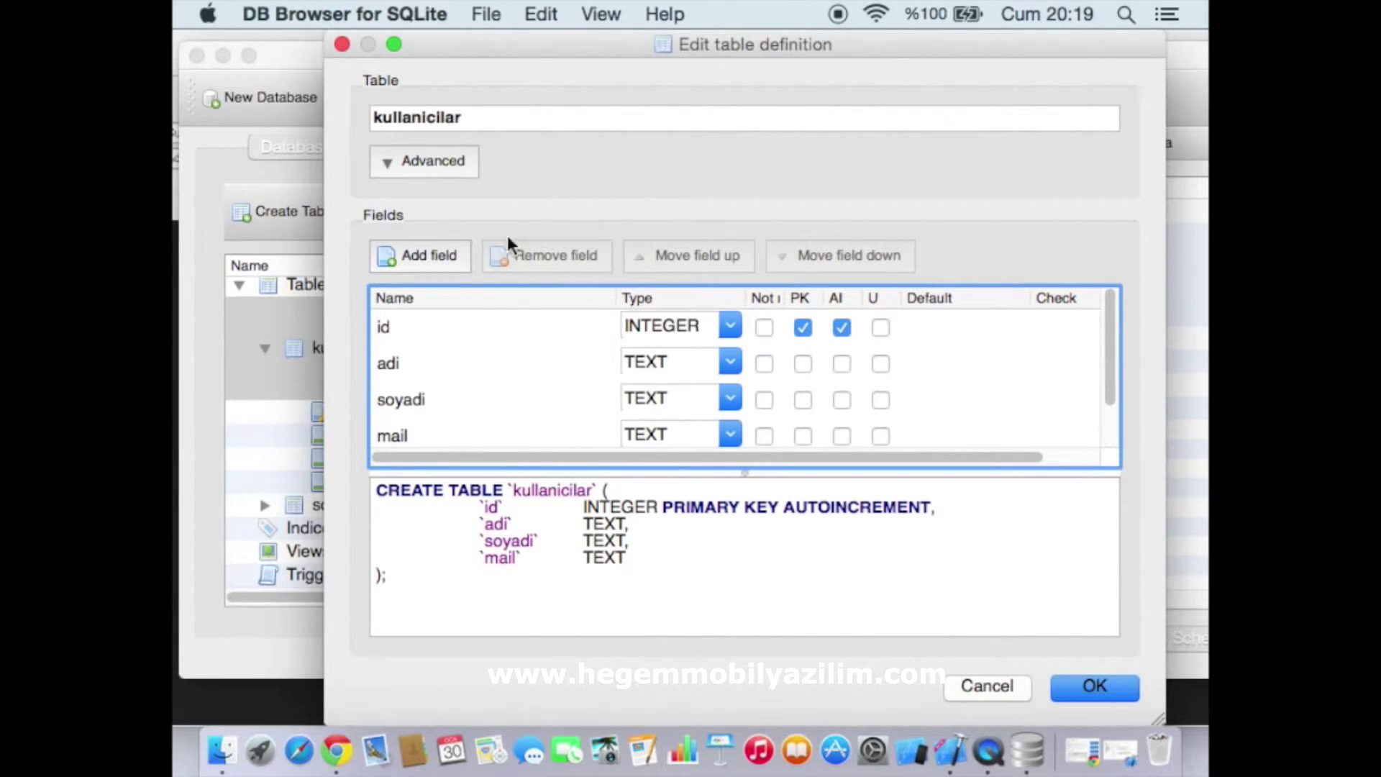
Add a fifth field named 'sifre' of type TEXT and apply the definition
{"action": "left_click", "coordinate": [431, 262]}
{"action": "scroll", "coordinate": [547, 439], "scroll_direction": "down", "scroll_amount": 2}
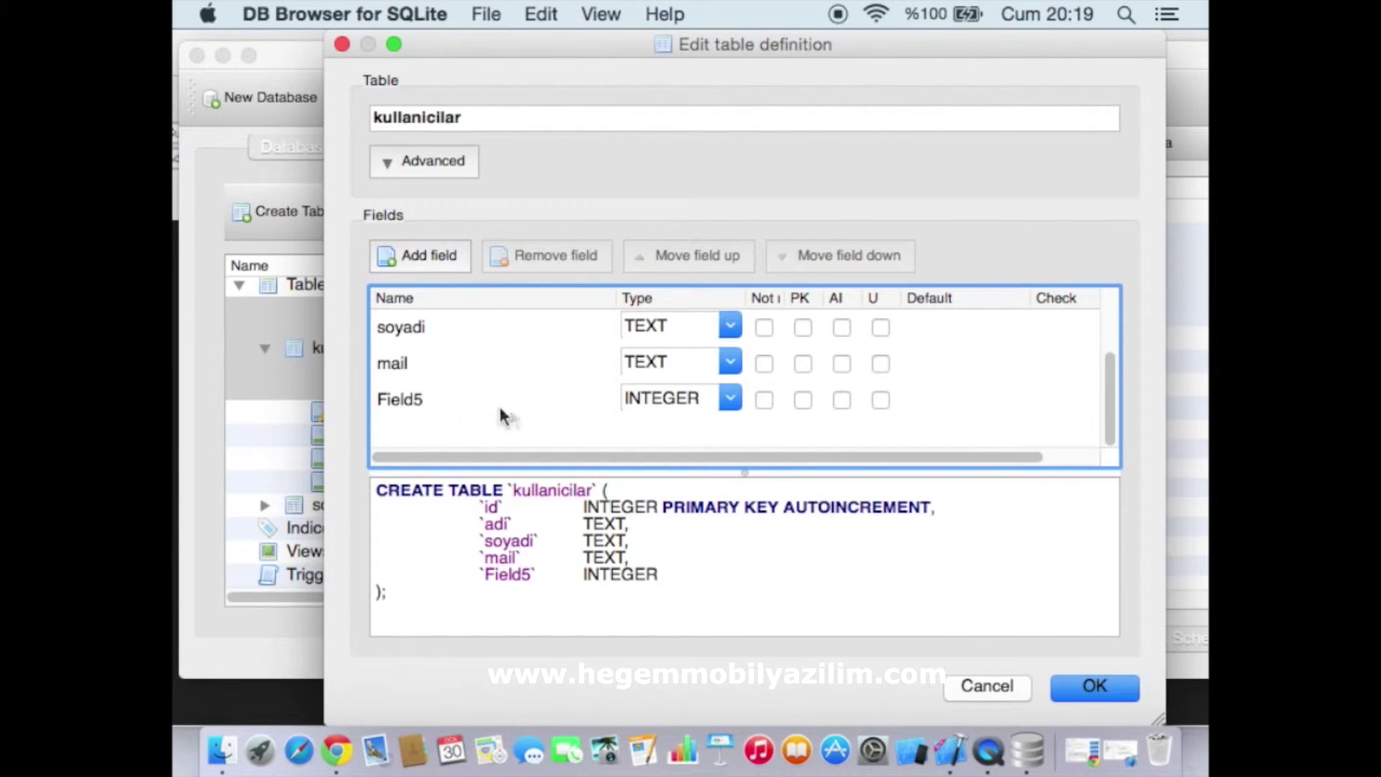
{"action": "double_click", "coordinate": [400, 401]}
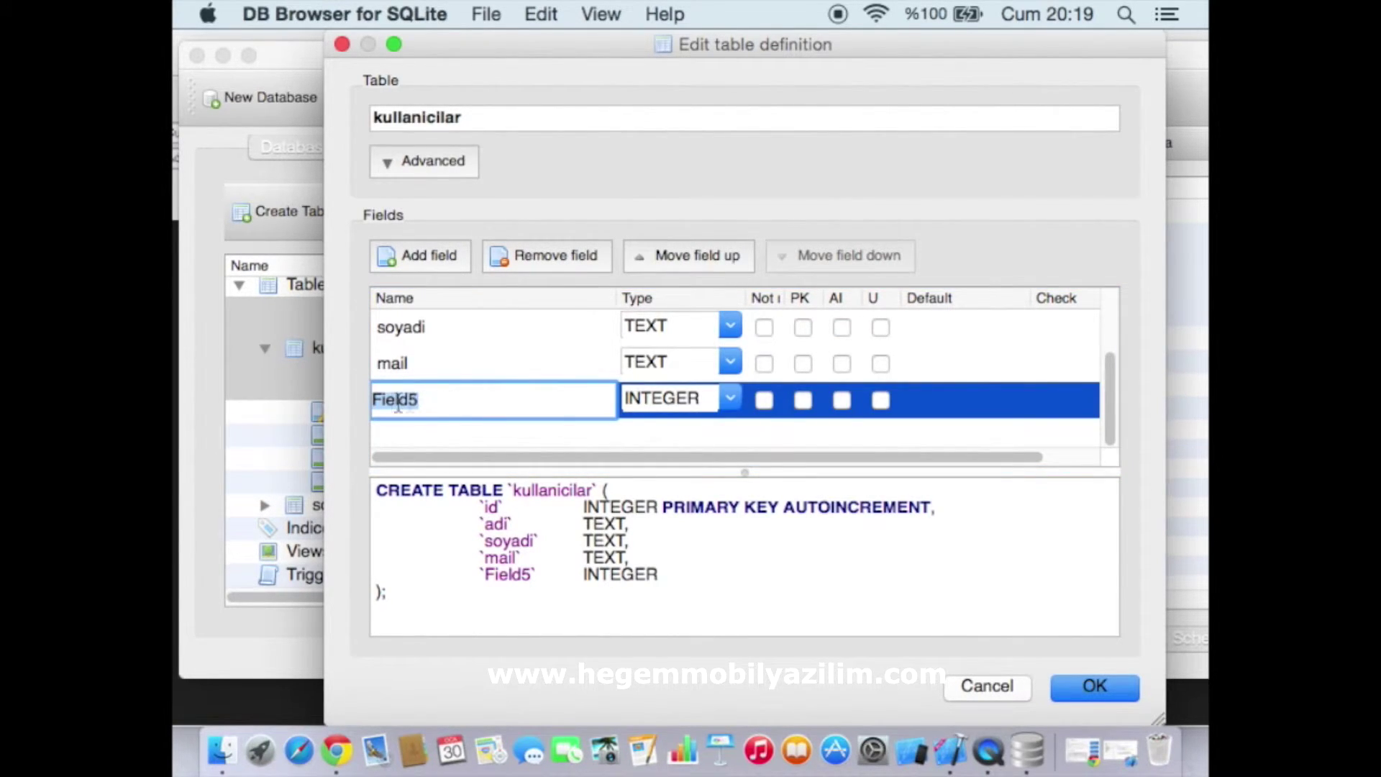
{"action": "type", "text": "sifre"}
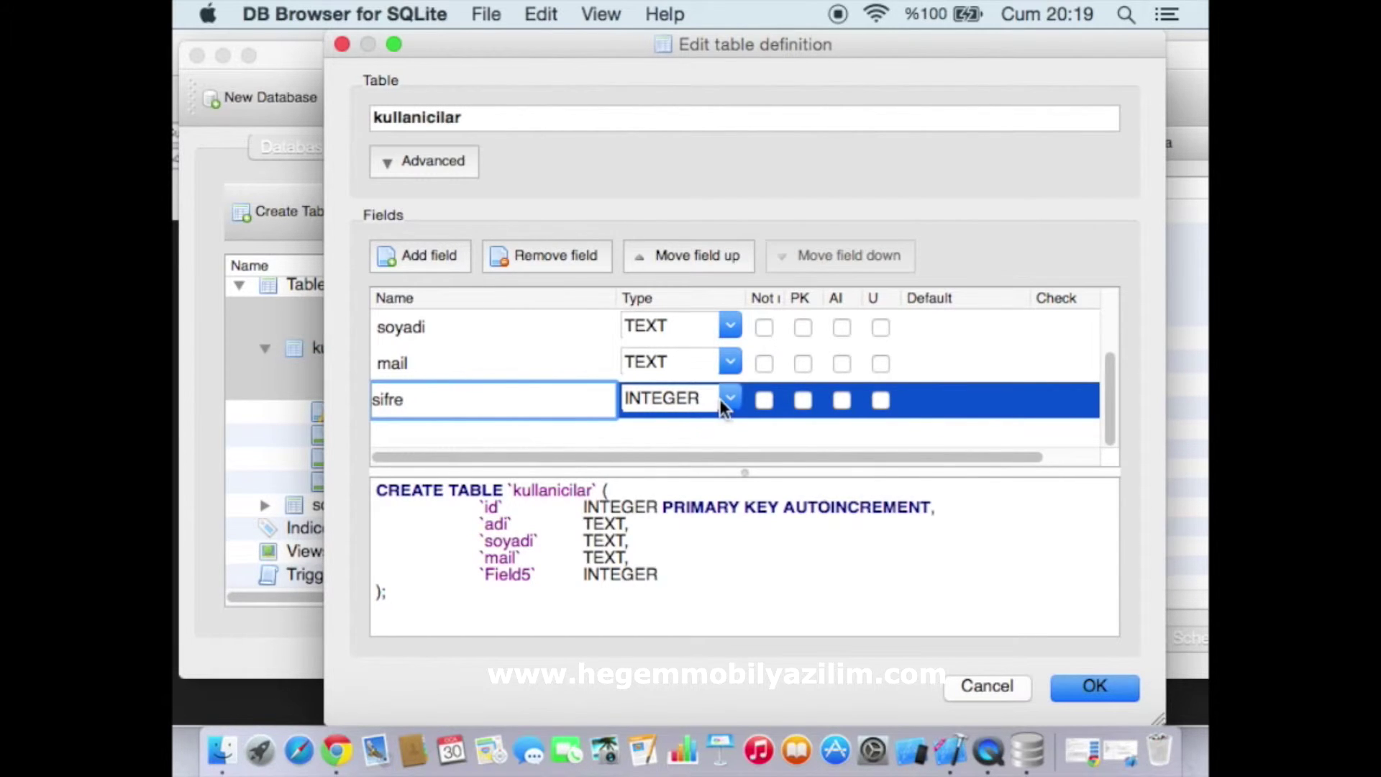
{"action": "key", "text": "super+a"}
{"action": "left_click", "coordinate": [730, 406]}
{"action": "left_click", "coordinate": [701, 440]}
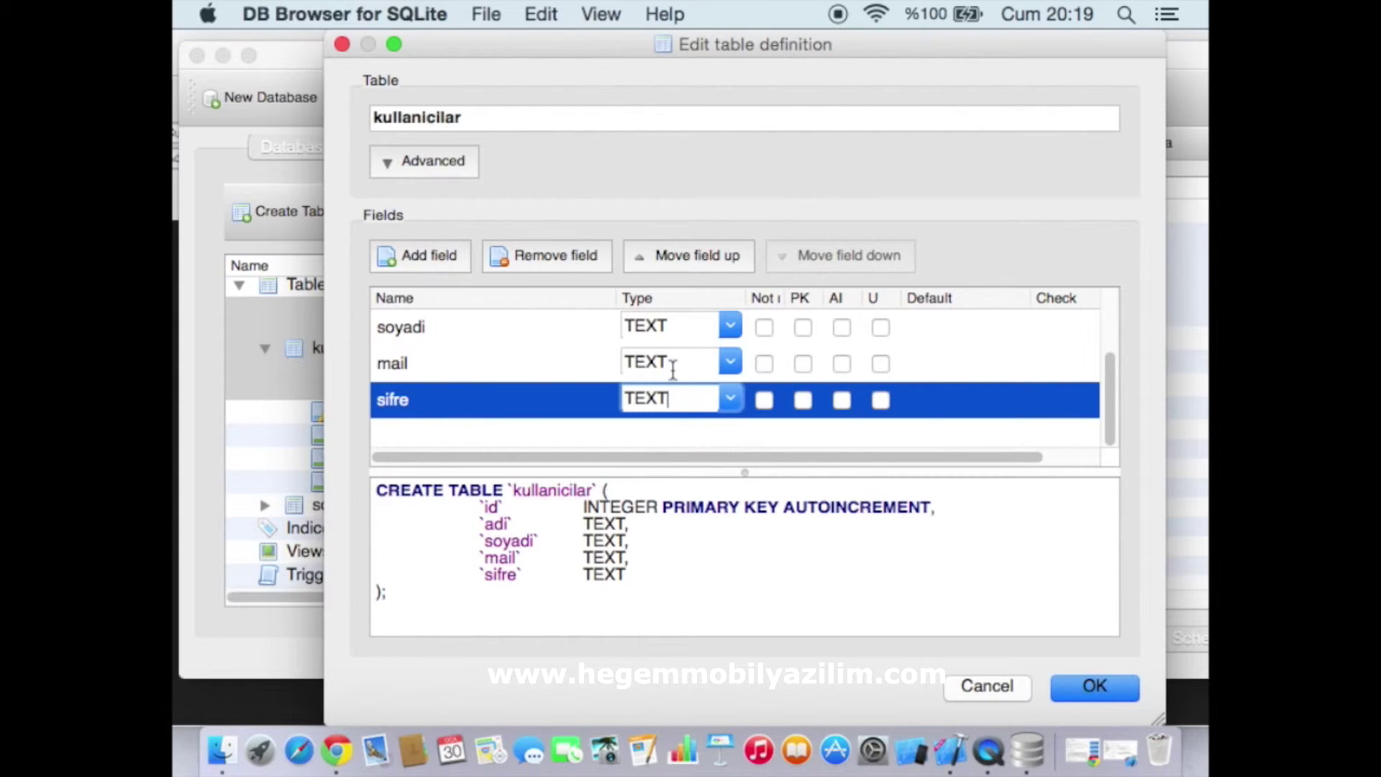
{"action": "left_click", "coordinate": [1105, 692]}
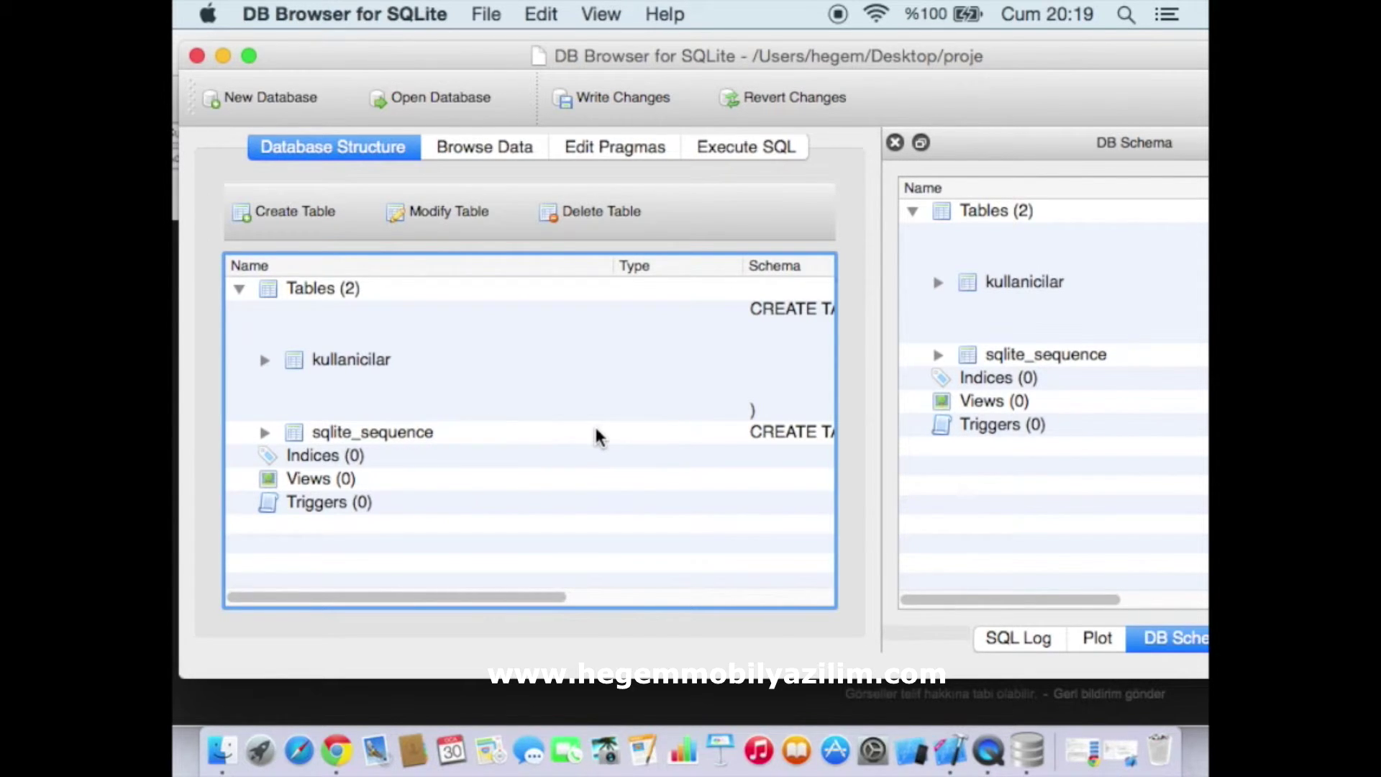
Enter the first user's password in row 1's sifre cell
{"action": "left_click", "coordinate": [481, 146]}
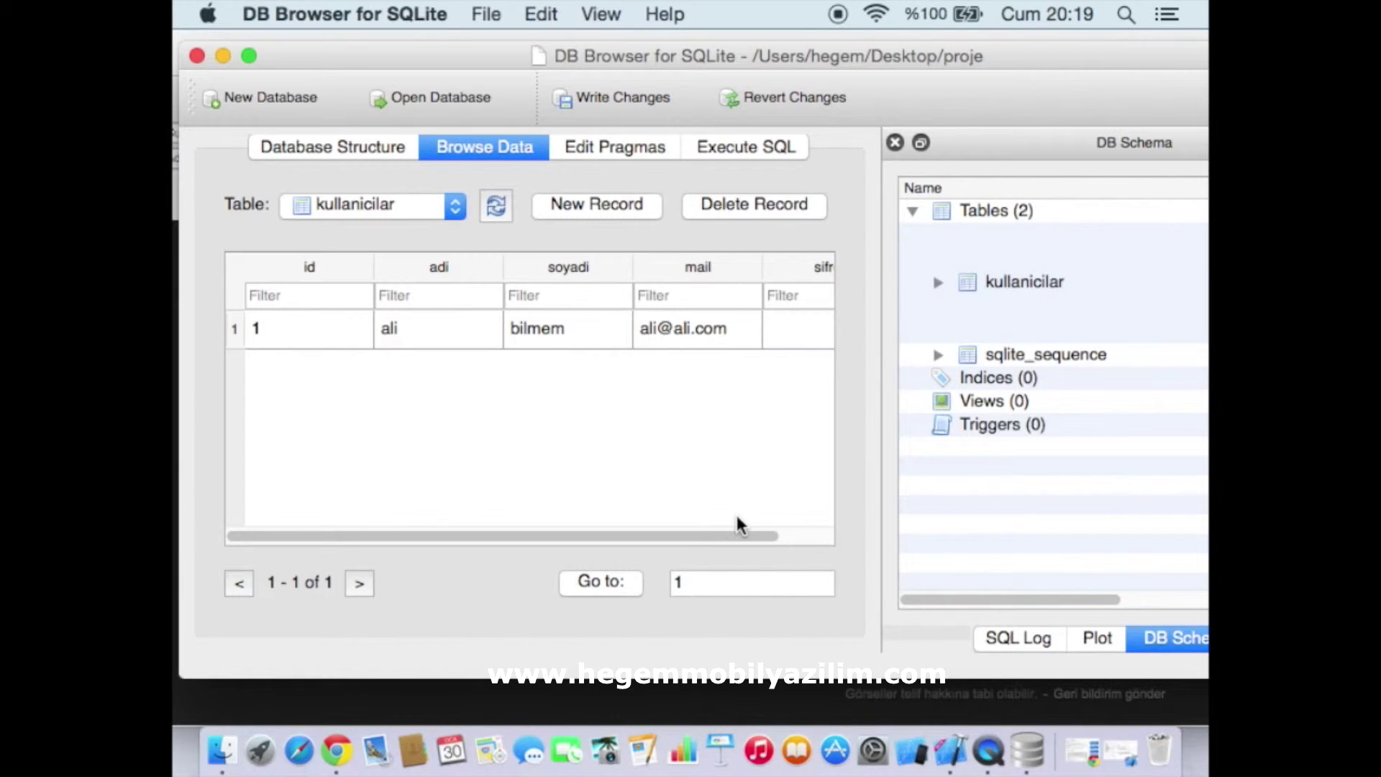
{"action": "left_click_drag", "start_coordinate": [740, 536], "coordinate": [817, 538]}
{"action": "left_click", "coordinate": [756, 332]}
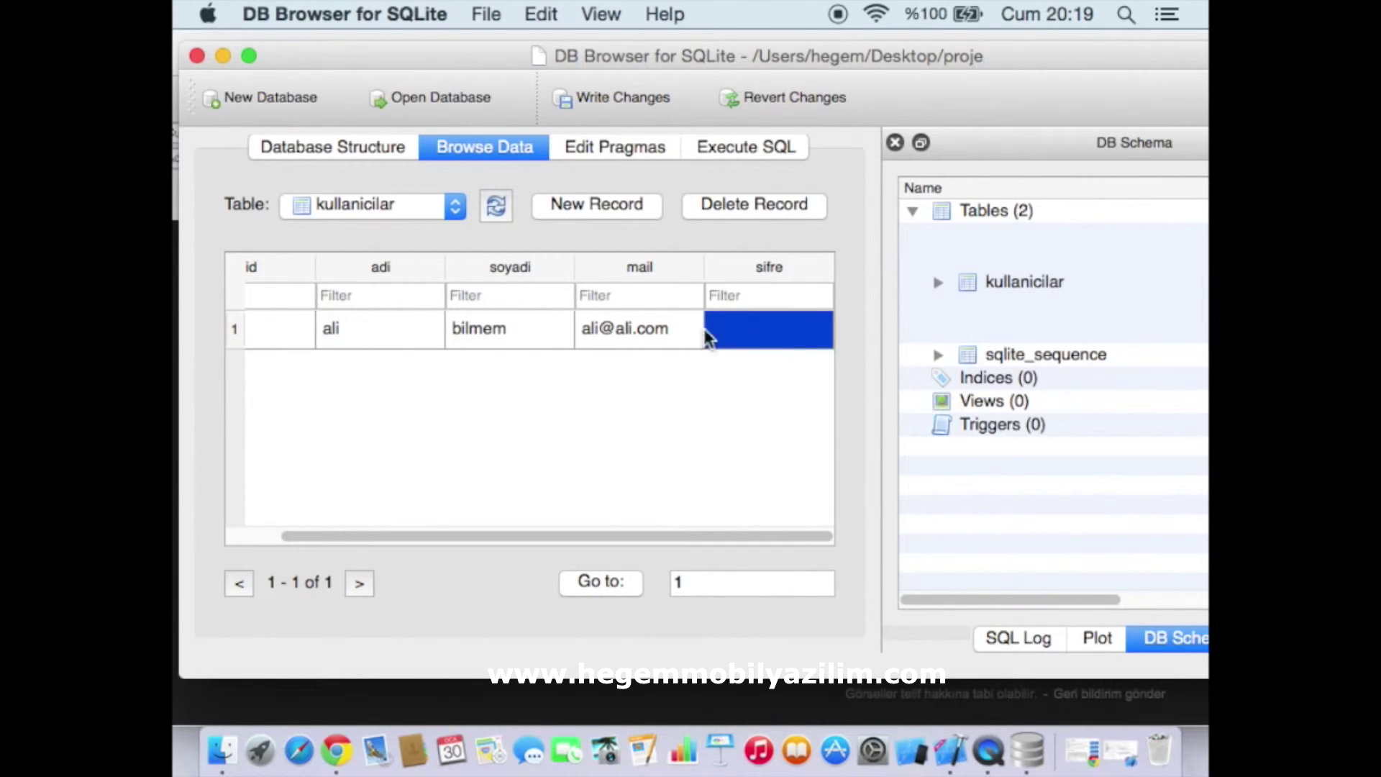
{"action": "double_click", "coordinate": [732, 338]}
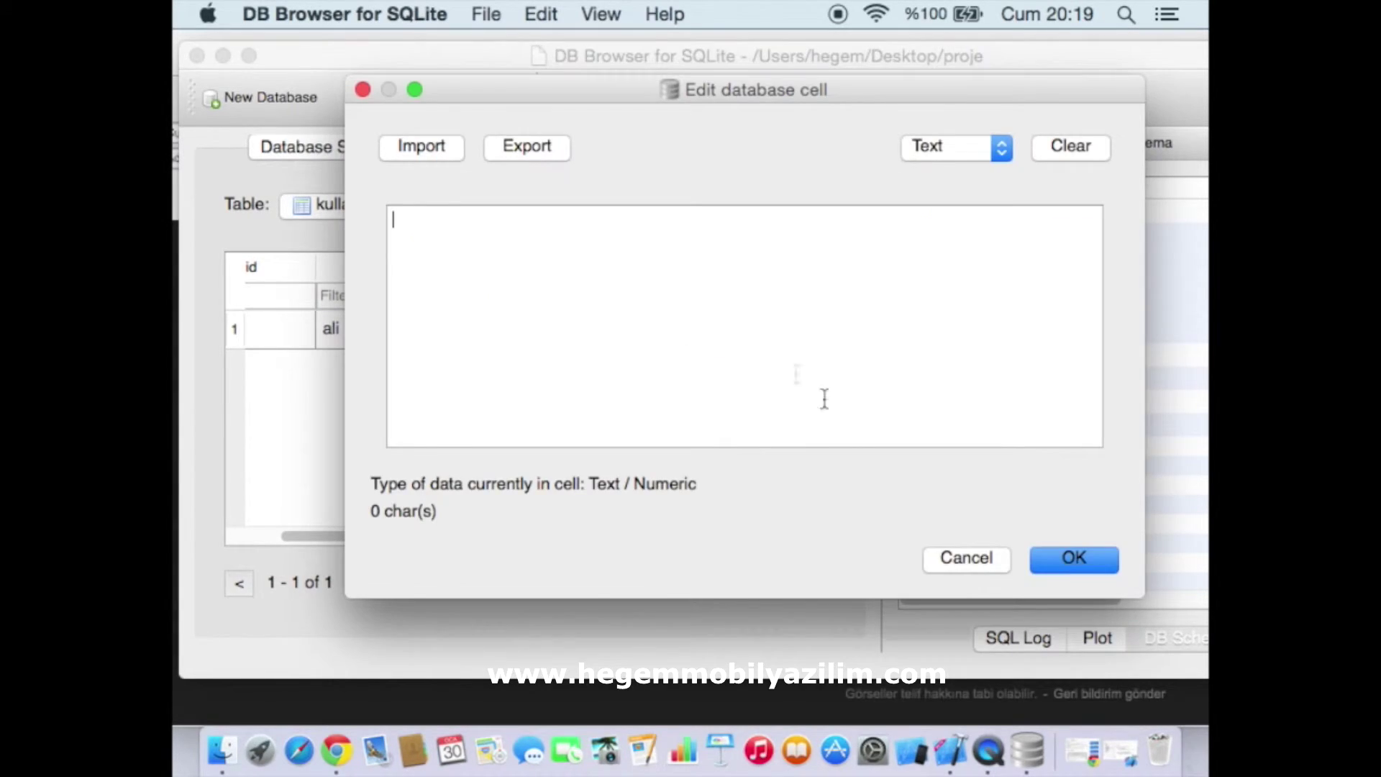
{"action": "left_click", "coordinate": [935, 557]}
{"action": "left_click", "coordinate": [742, 333]}
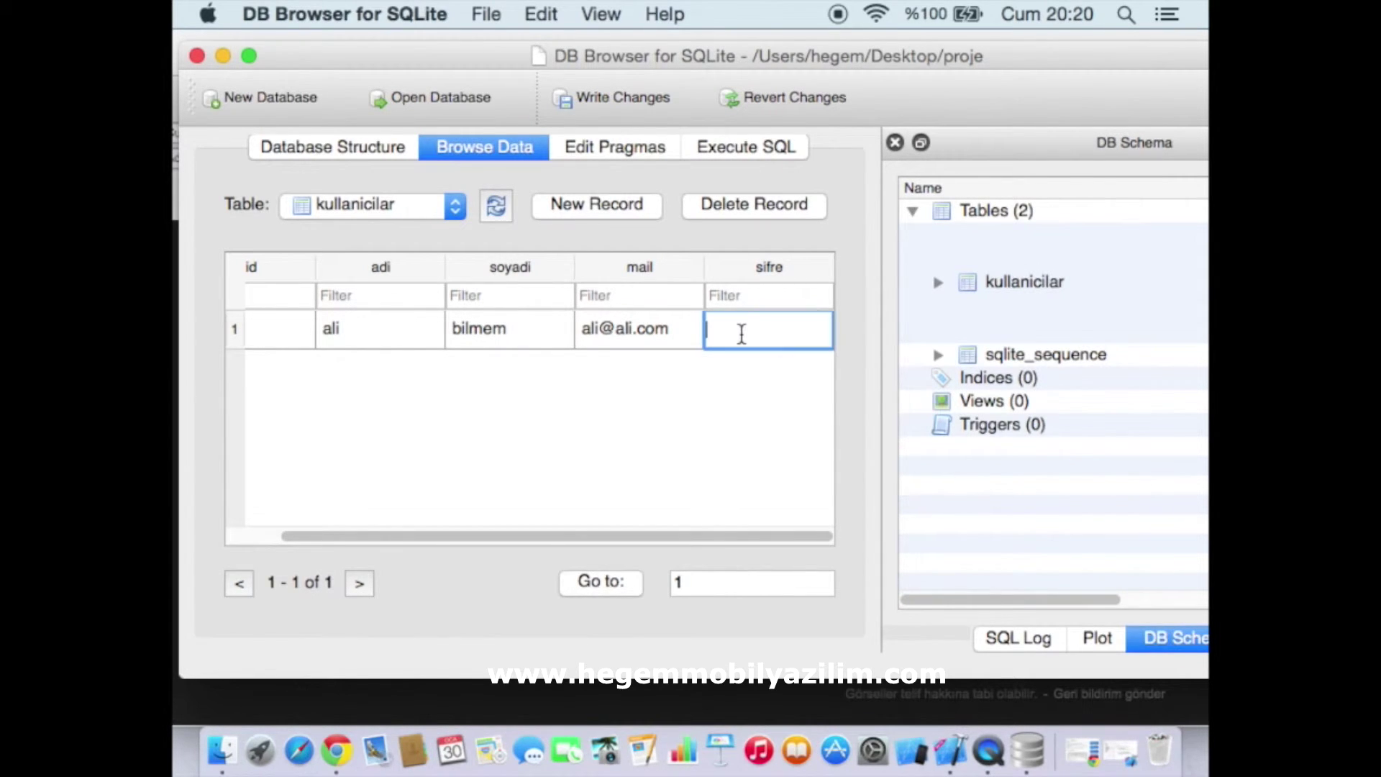
{"action": "type", "text": "12345"}
{"action": "left_click", "coordinate": [766, 425]}
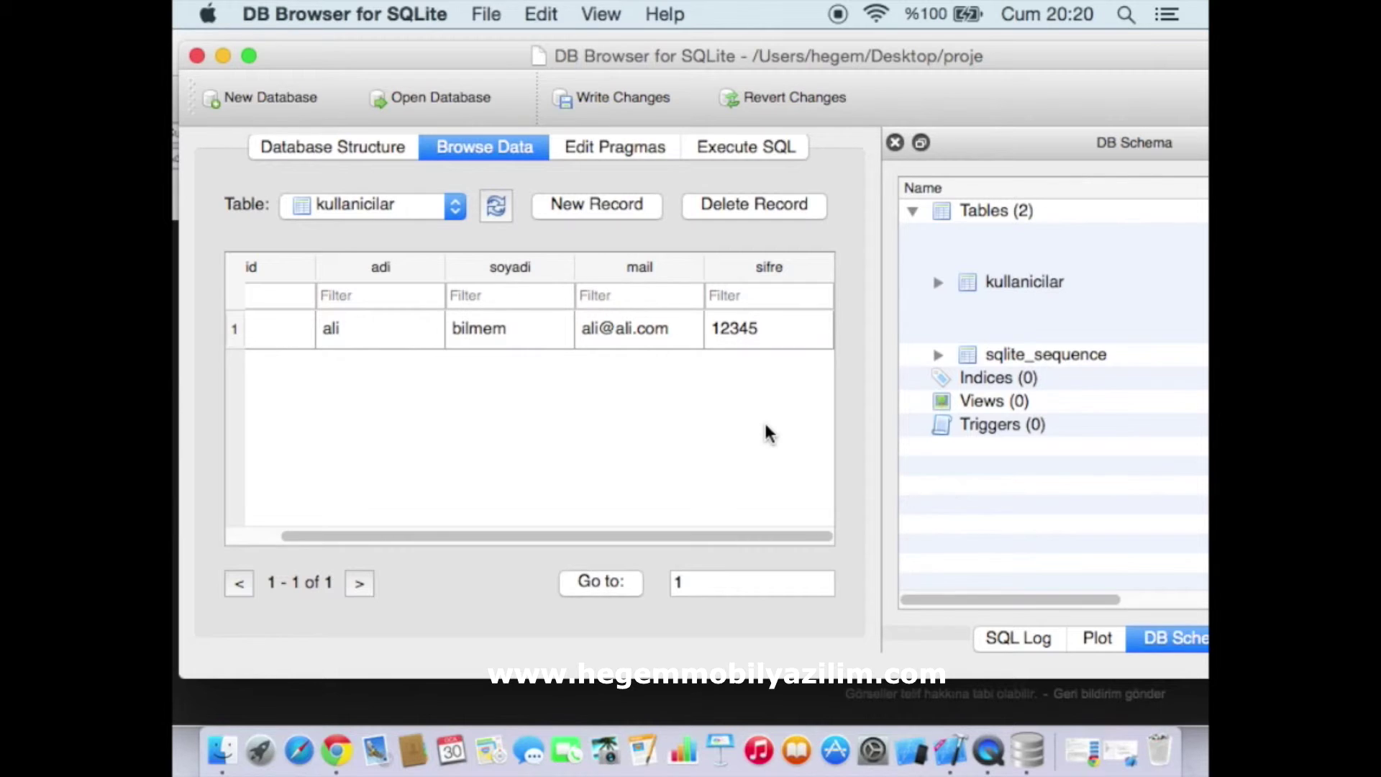
Write the changes to the database and add a new empty record with id 2
{"action": "key", "text": "super+s"}
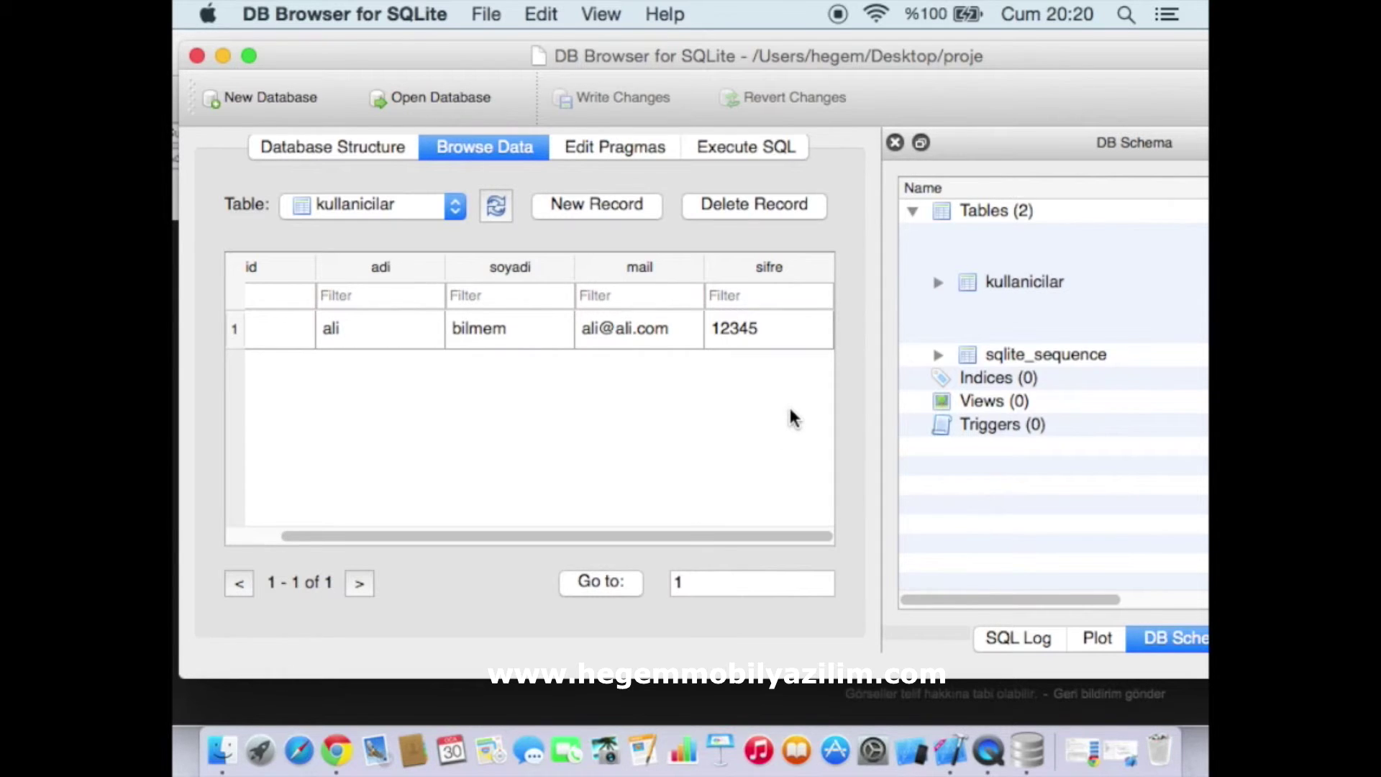
{"action": "left_click_drag", "start_coordinate": [730, 536], "coordinate": [546, 533]}
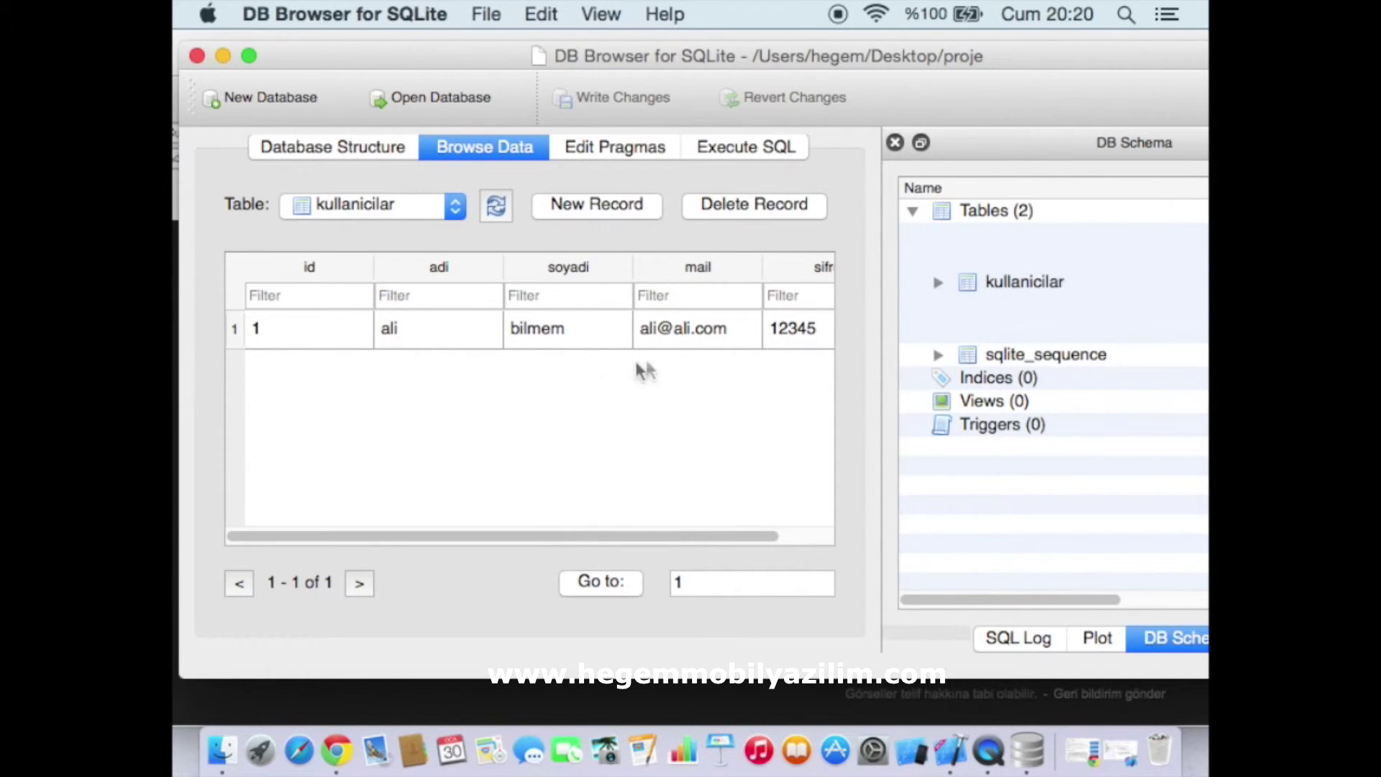
{"action": "left_click_drag", "start_coordinate": [705, 546], "coordinate": [568, 386]}
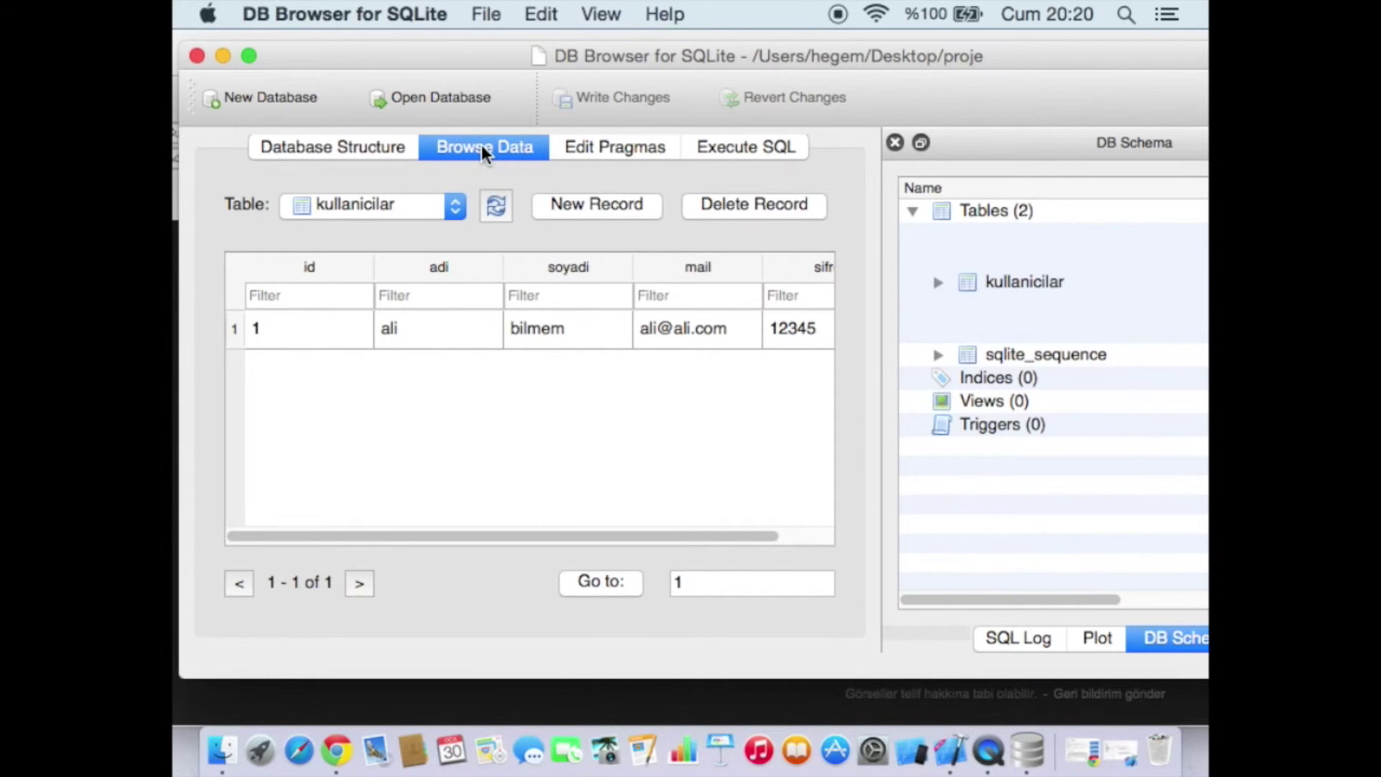
{"action": "left_click", "coordinate": [579, 204]}
Fill in the second user's first name and surname in record 2's adi and soyadi cells
{"action": "left_click", "coordinate": [447, 382]}
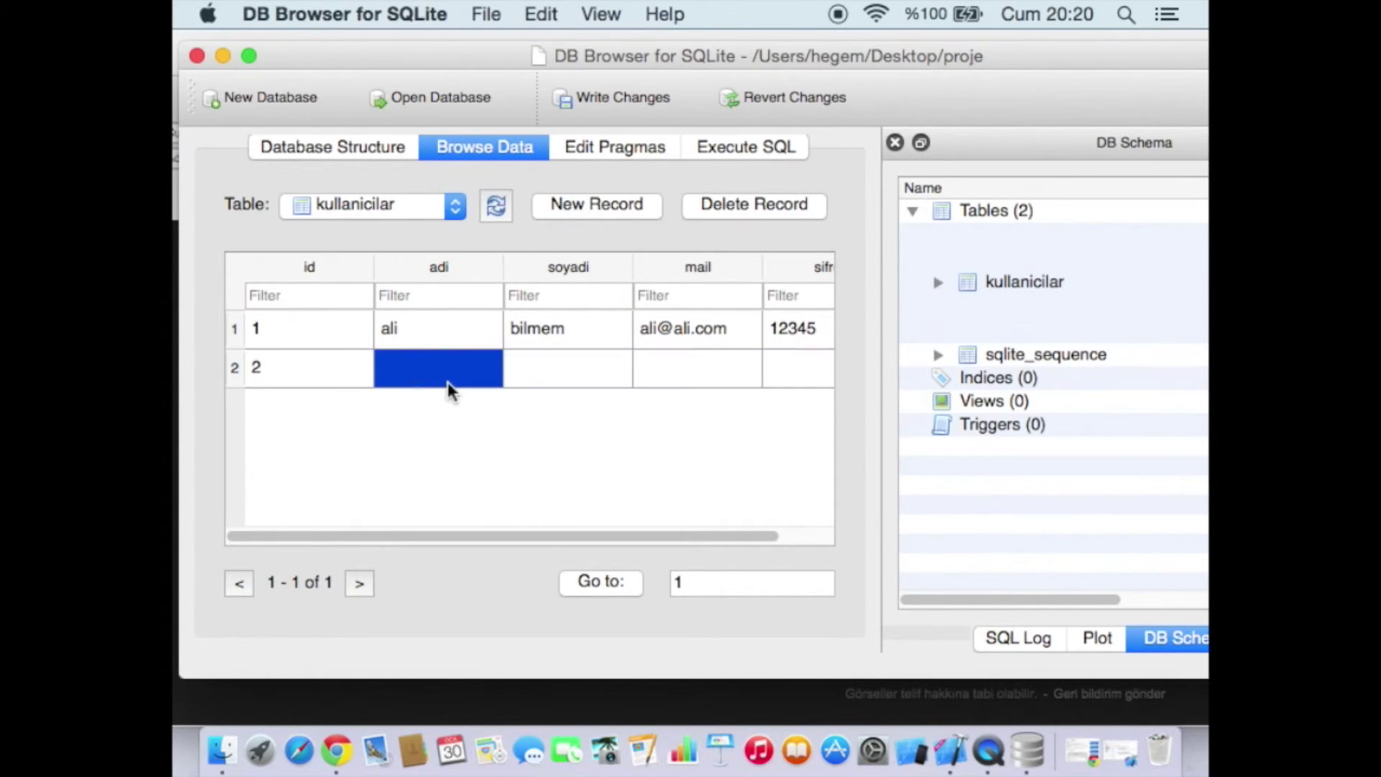
{"action": "double_click", "coordinate": [447, 382]}
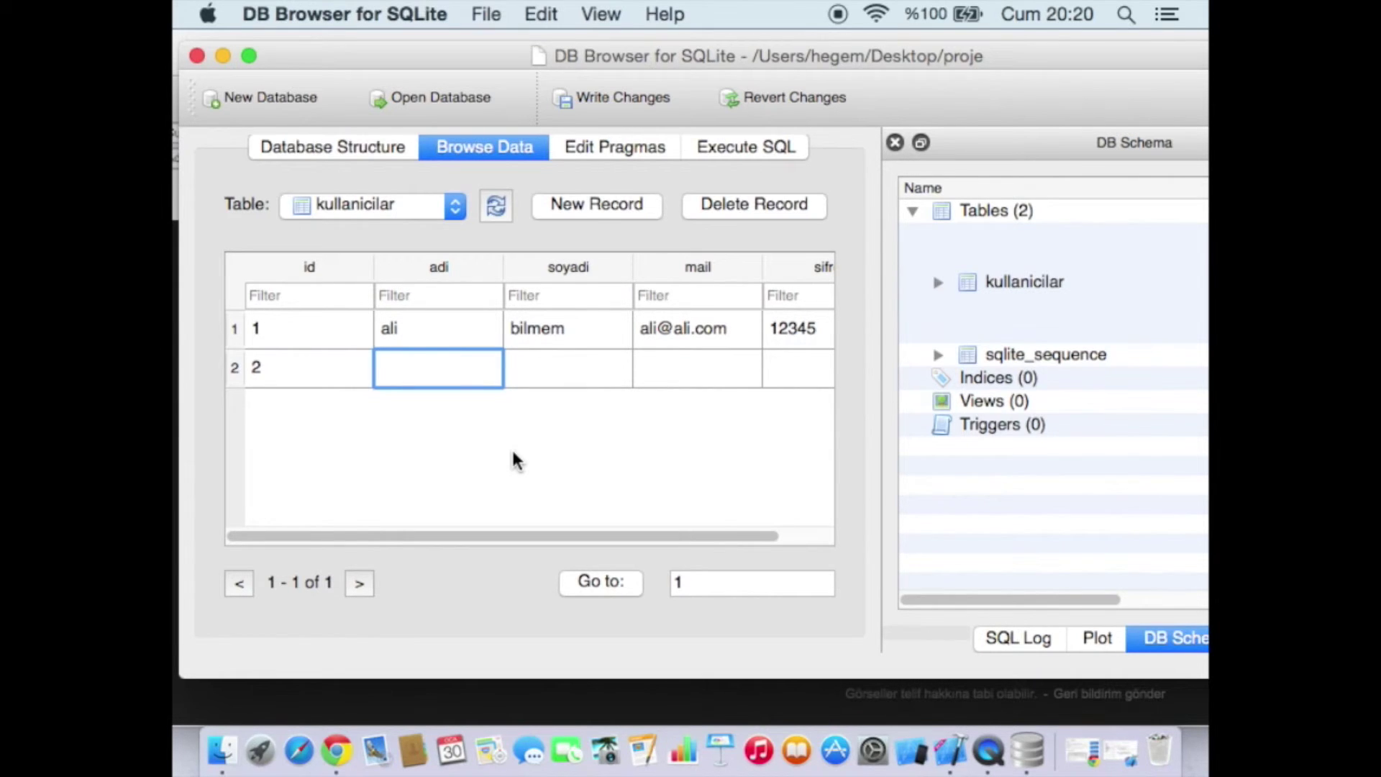
{"action": "type", "text": "veli"}
{"action": "key", "text": "Tab"}
{"action": "type", "text": "b"}
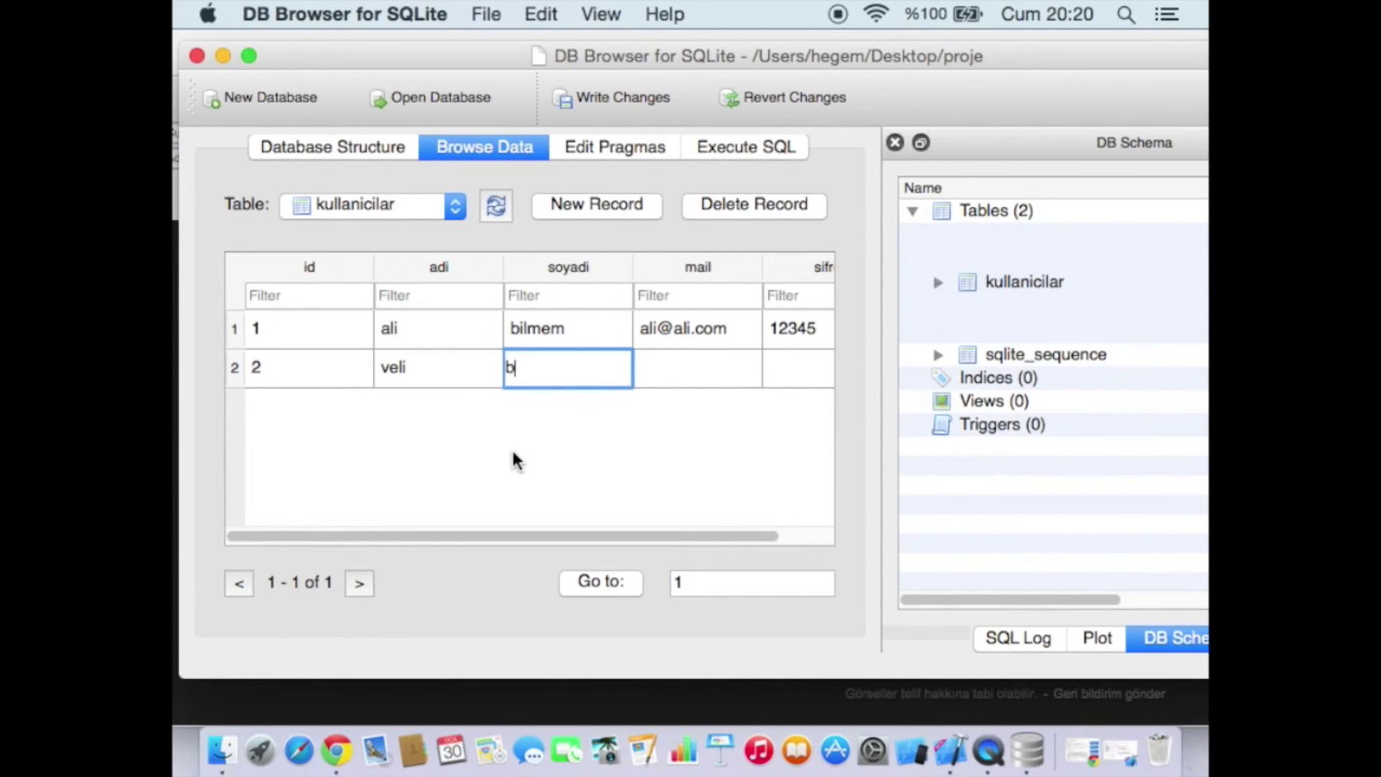
{"action": "type", "text": "ilirim"}
{"action": "key", "text": "Tab"}
Enter the user's e-mail and password in the mail and sifre cells, then save the database
{"action": "type", "text": "ve"}
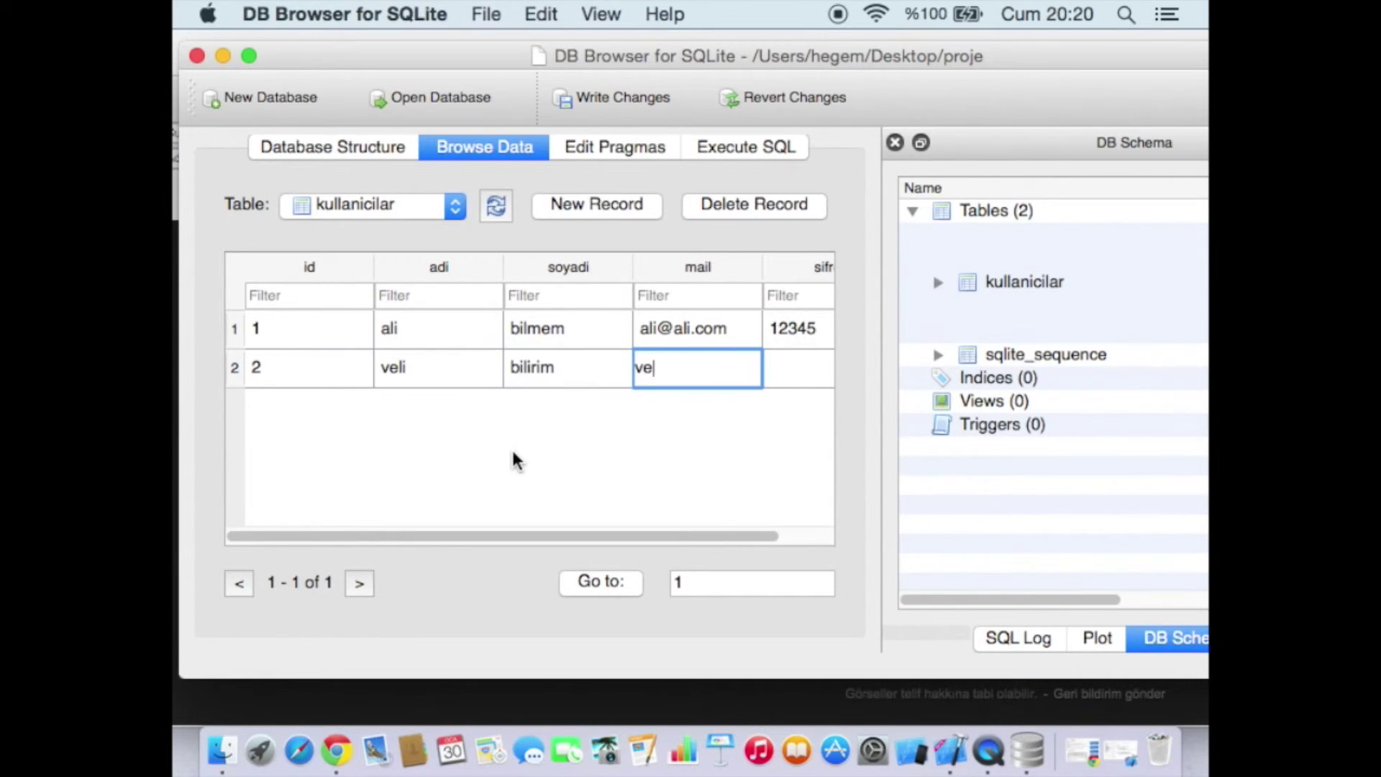
{"action": "type", "text": "li@veli..com"}
{"action": "key", "text": "Tab"}
{"action": "type", "text": "12"}
{"action": "key", "text": "BackSpace"}
{"action": "key", "text": "BackSpace"}
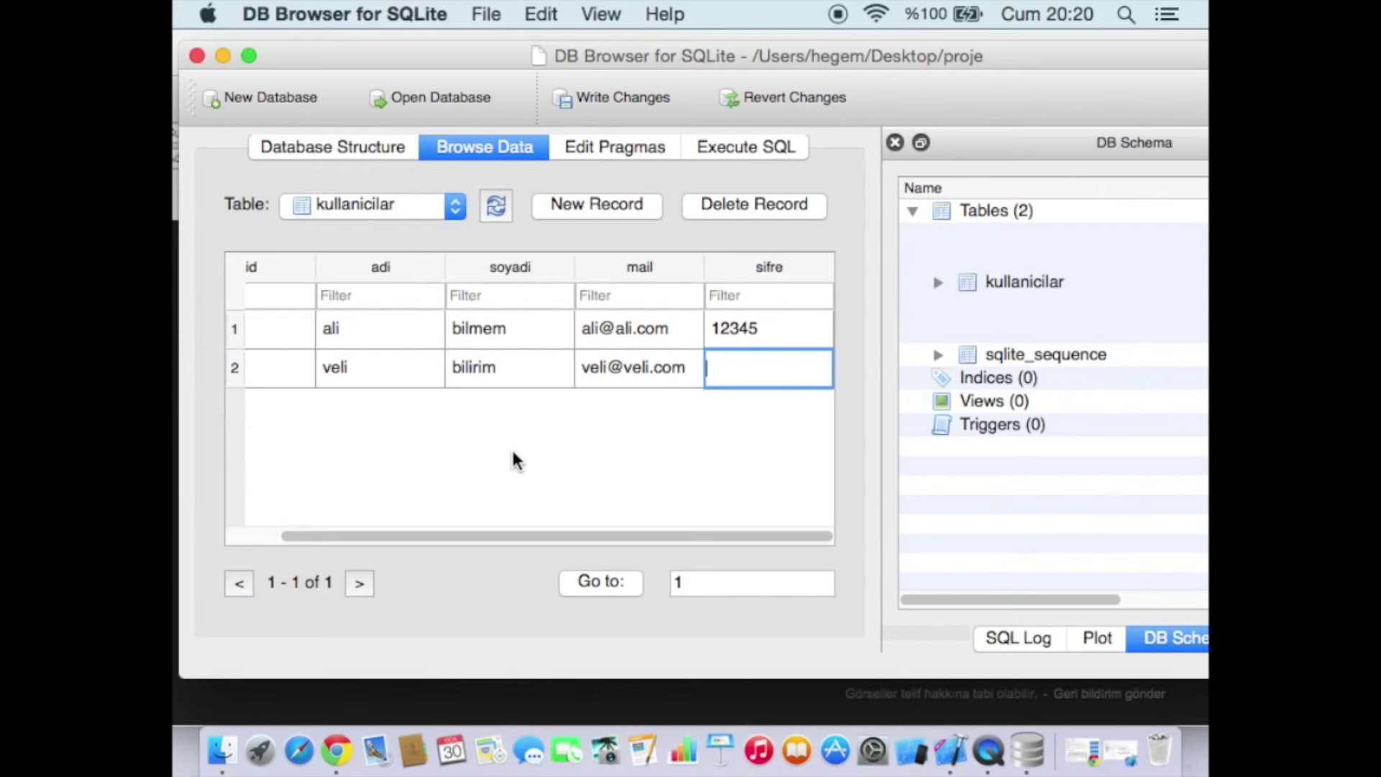
{"action": "type", "text": "54321"}
{"action": "key", "text": "Return"}
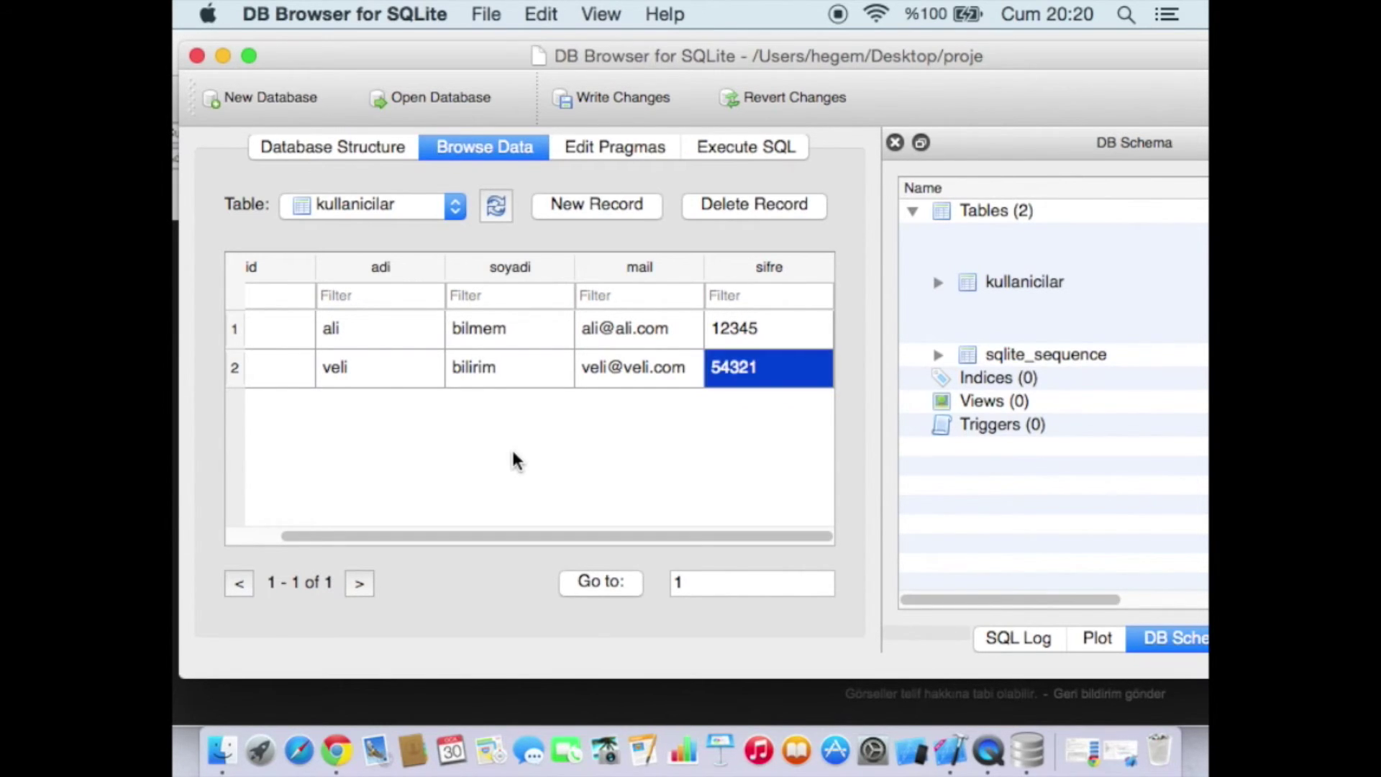
{"action": "key", "text": "super+s"}
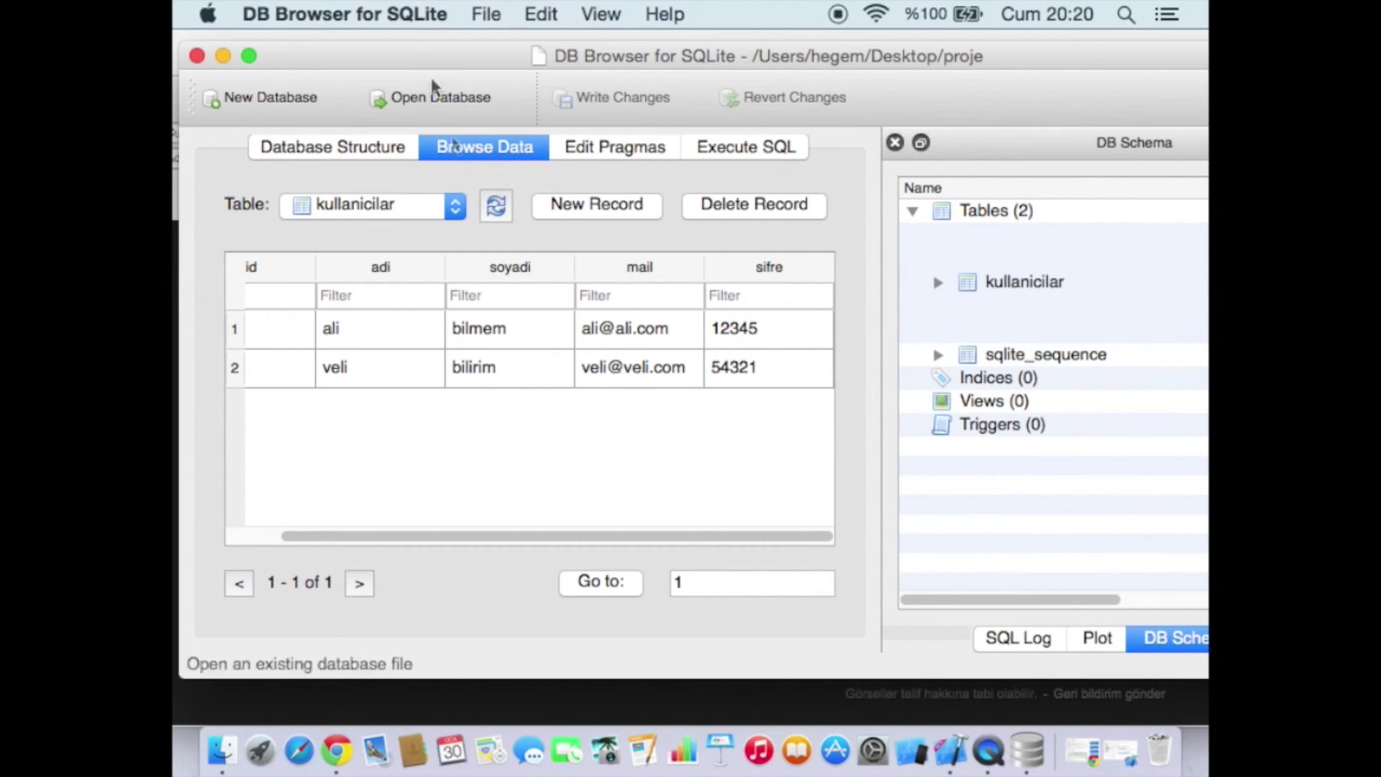
{"action": "left_click", "coordinate": [486, 14]}
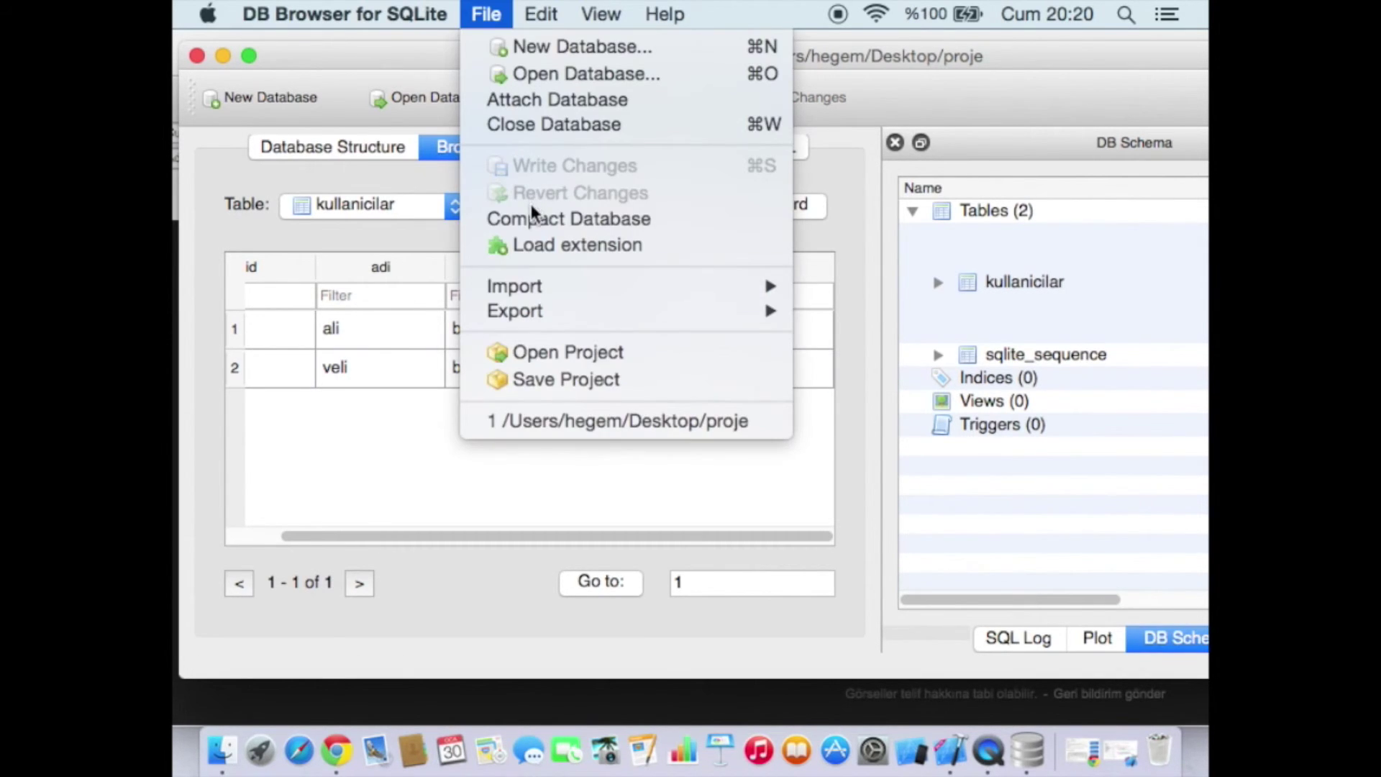
{"action": "left_click", "coordinate": [401, 472]}
{"action": "left_click_drag", "start_coordinate": [756, 536], "coordinate": [886, 546]}
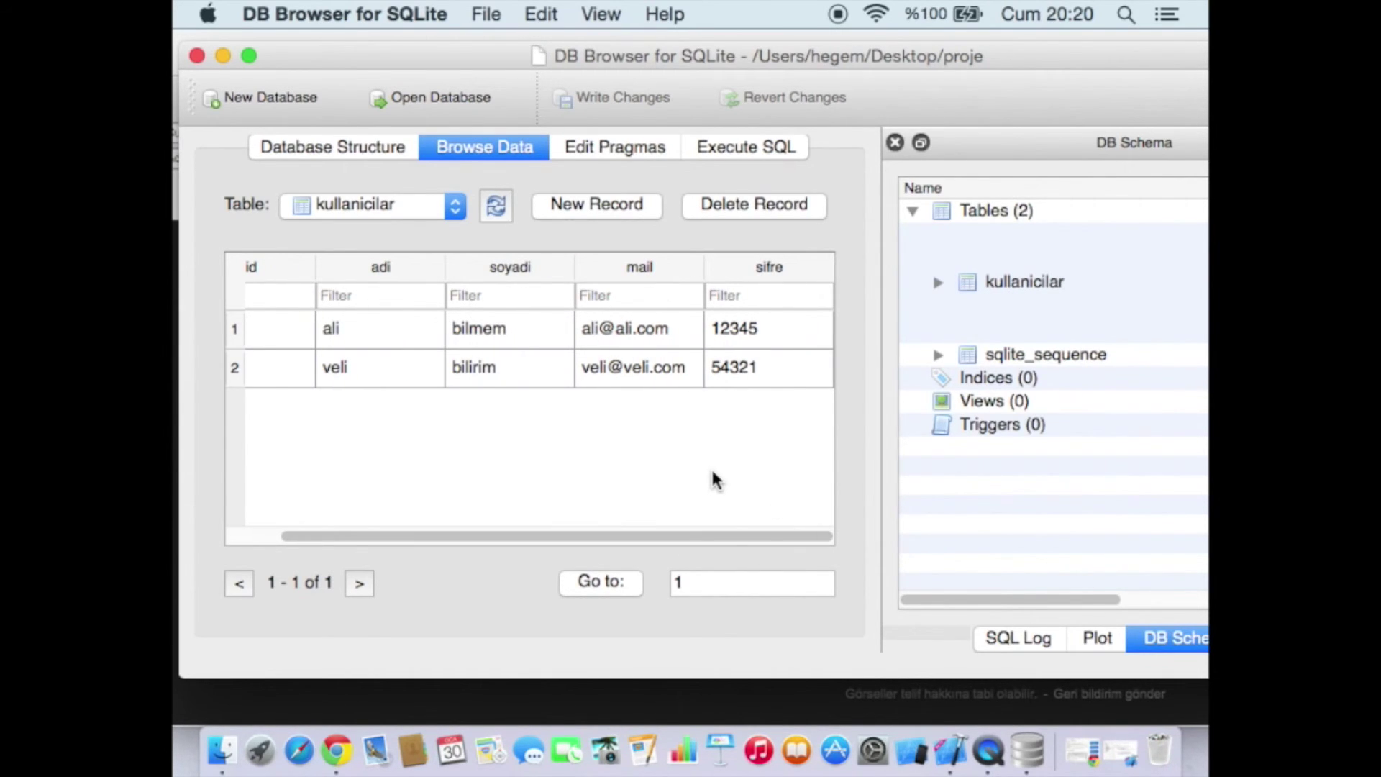
{"action": "left_click", "coordinate": [764, 381]}
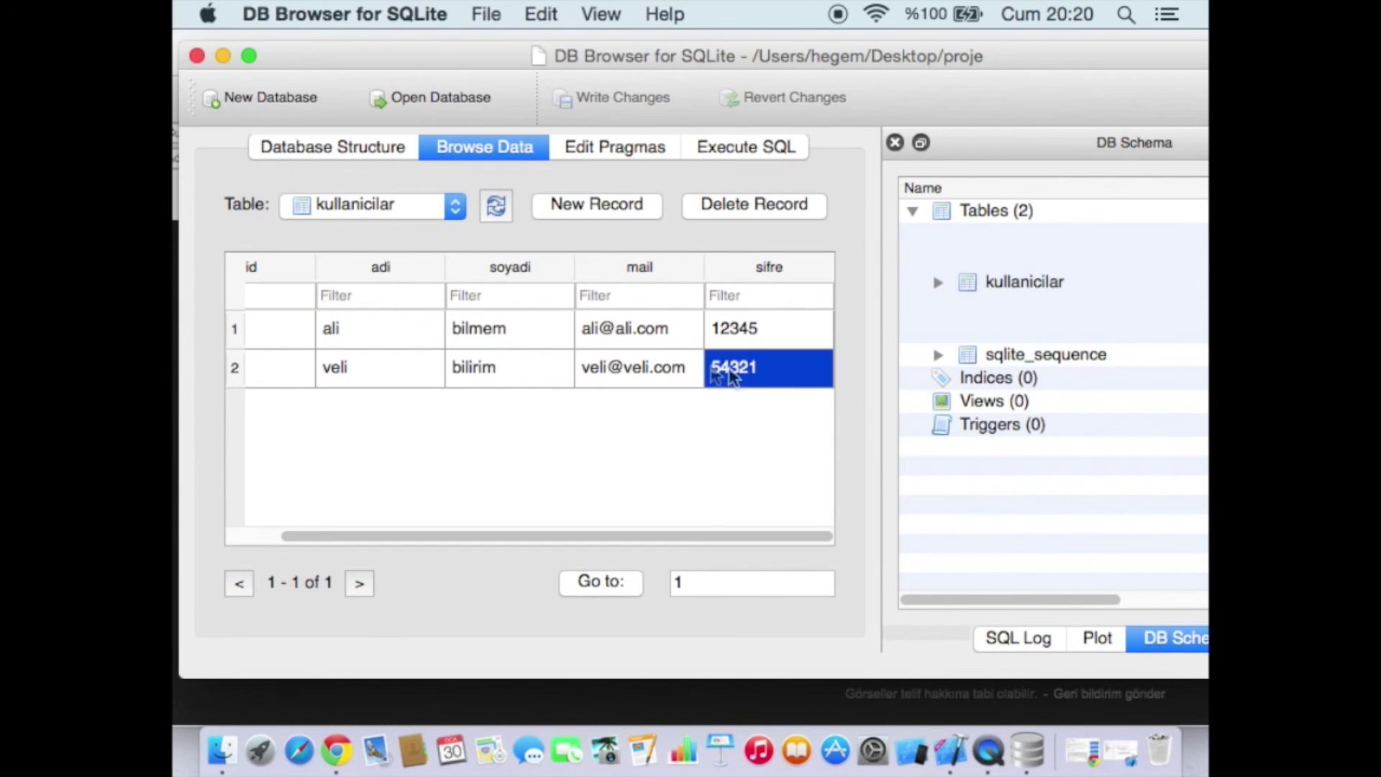
{"action": "left_click", "coordinate": [658, 374]}
{"action": "scroll", "coordinate": [753, 522], "scroll_direction": "left", "scroll_amount": 1}
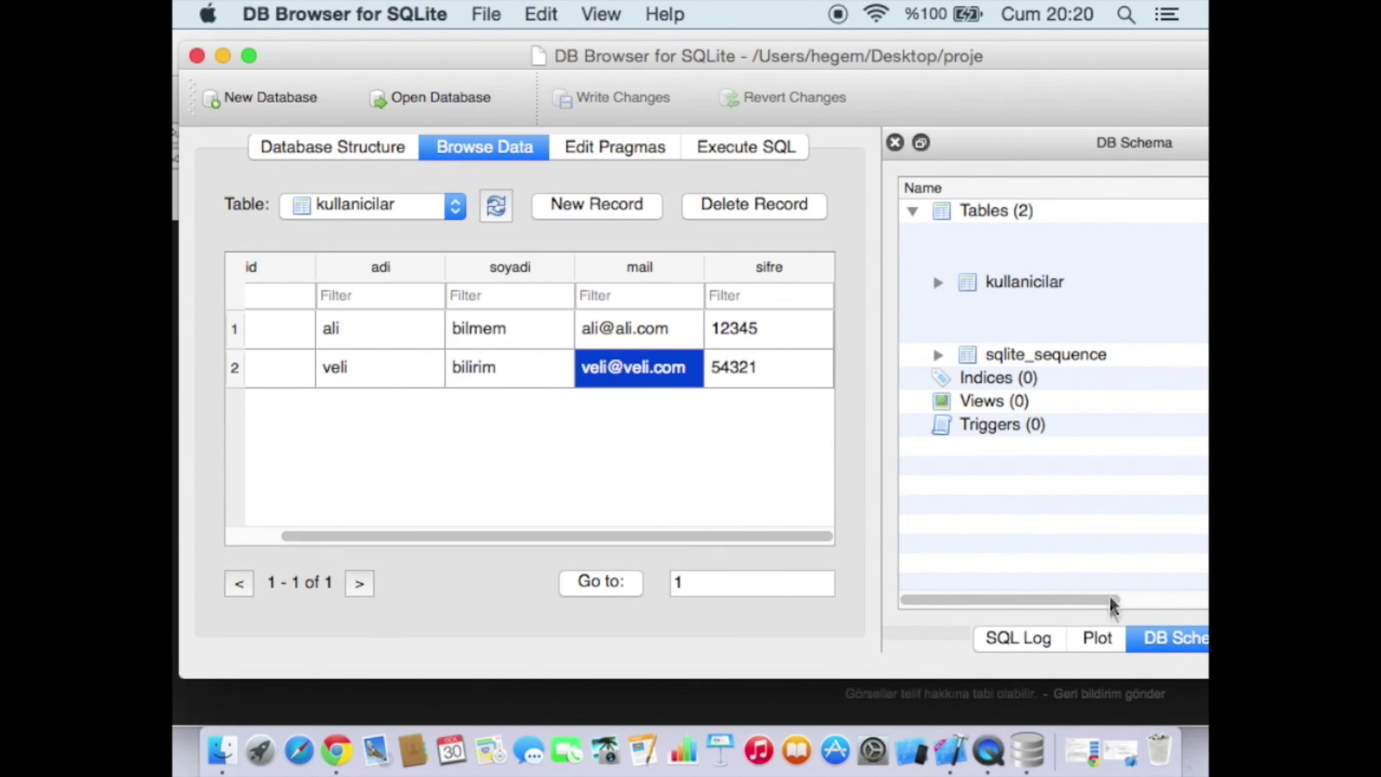
{"action": "left_click", "coordinate": [686, 476]}
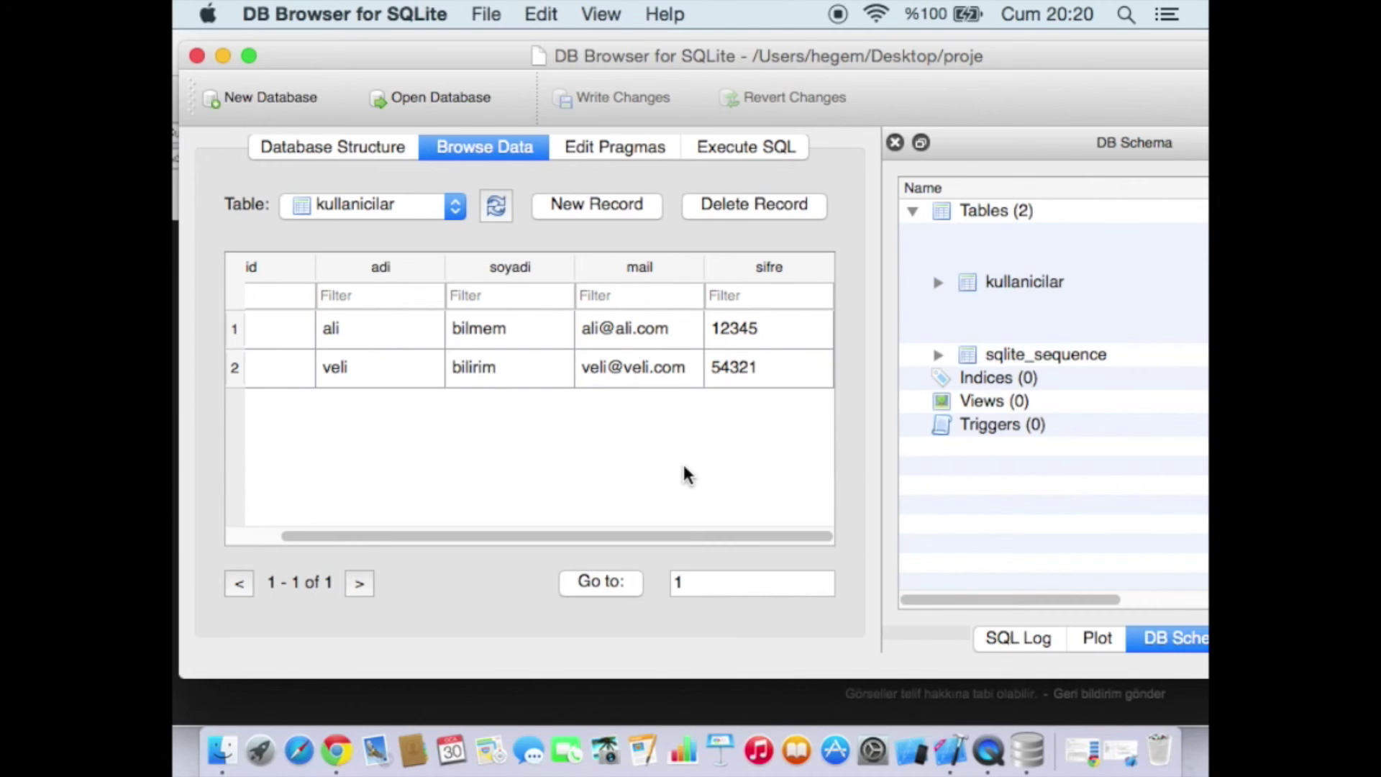